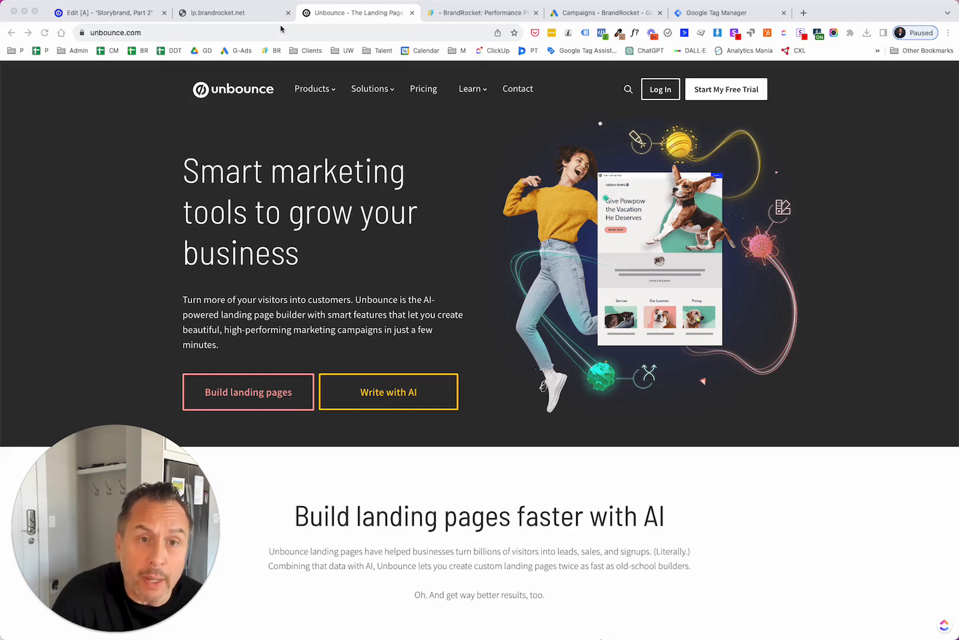
left_click(451, 17)
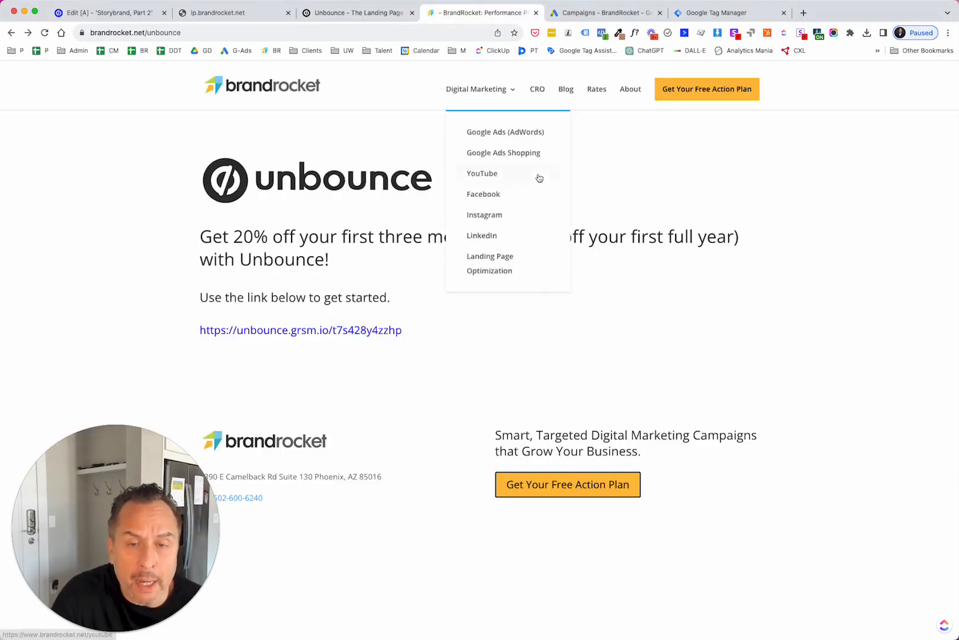
mouse_move(117, 634)
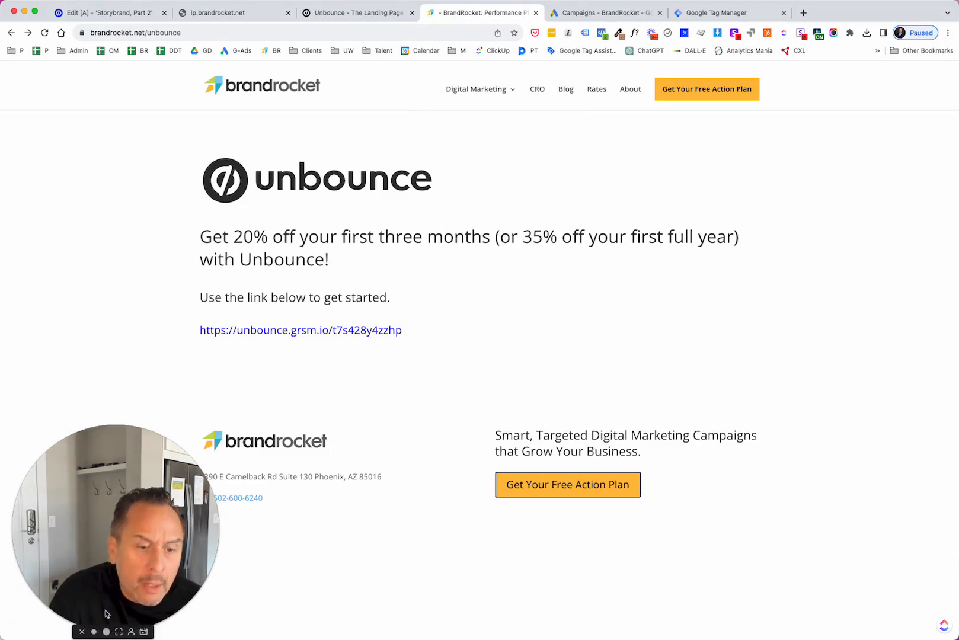
left_click(82, 632)
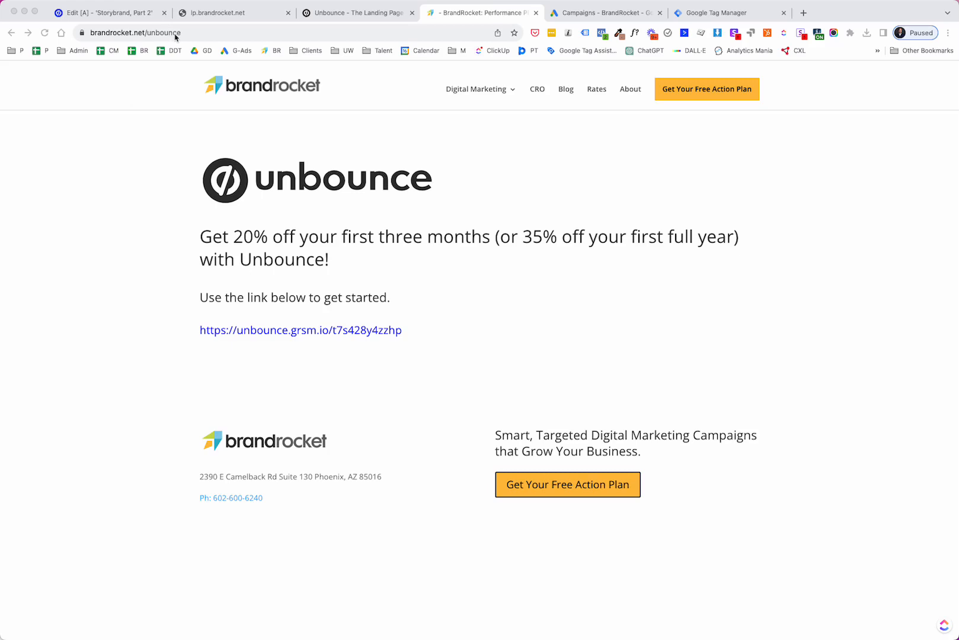
- Open the conversions summary in the Google Ads account
left_click(606, 13)
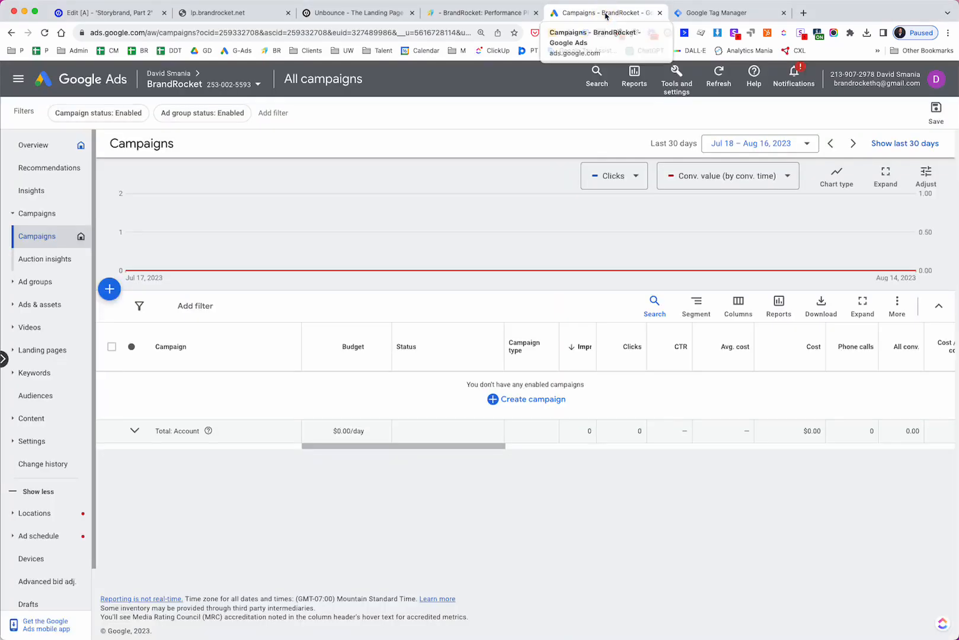
left_click(679, 90)
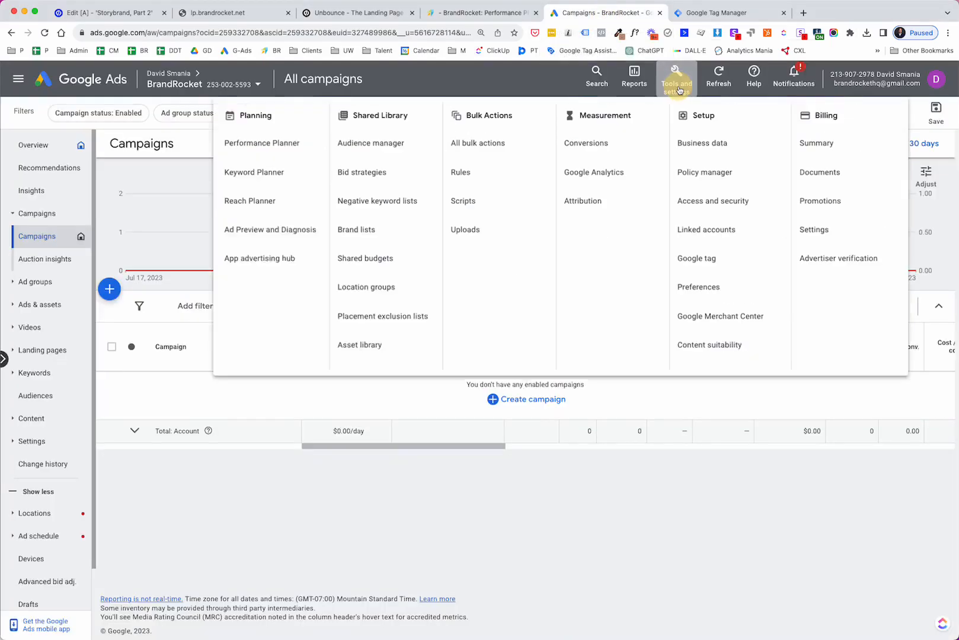
left_click(597, 146)
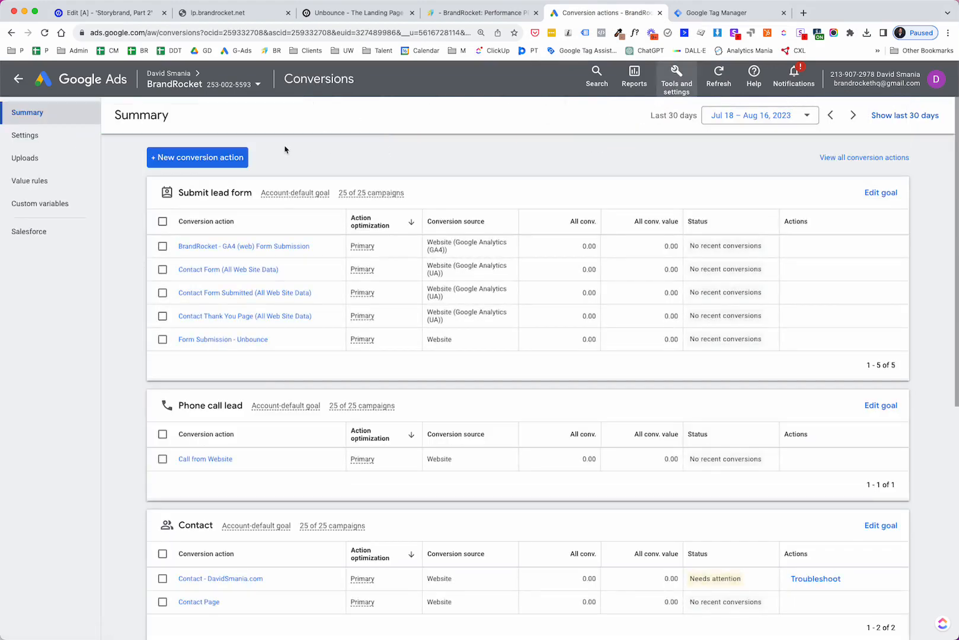
- Start a new conversion action tracking phone calls to a phone number on your website, and continue
left_click(210, 158)
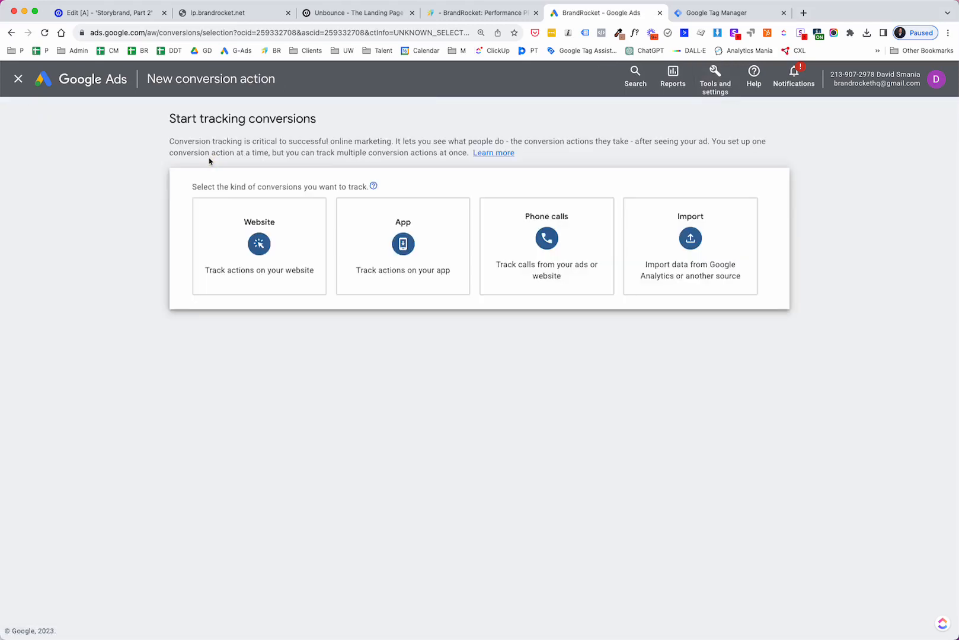
left_click(532, 239)
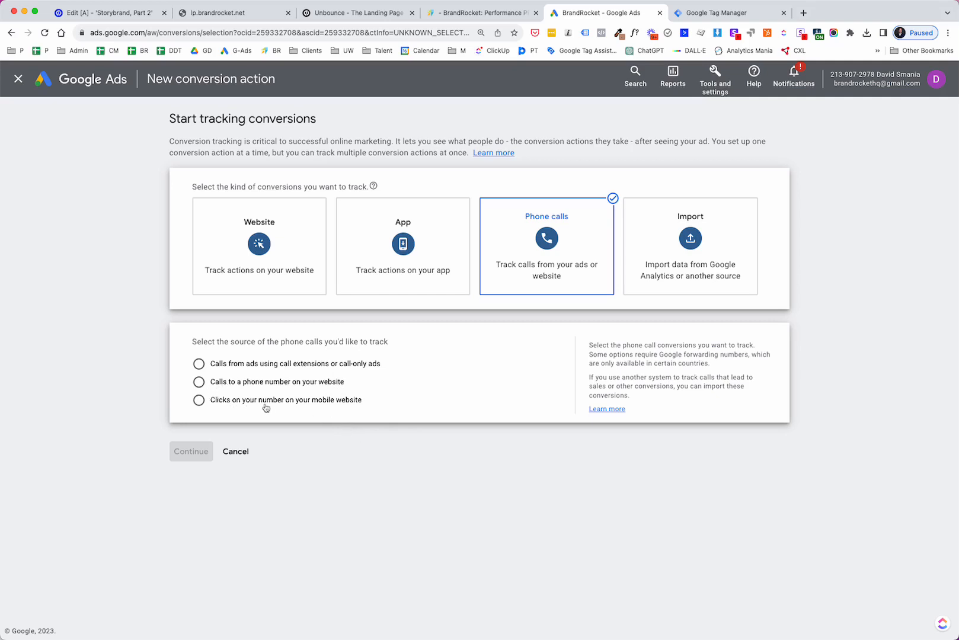
left_click(198, 382)
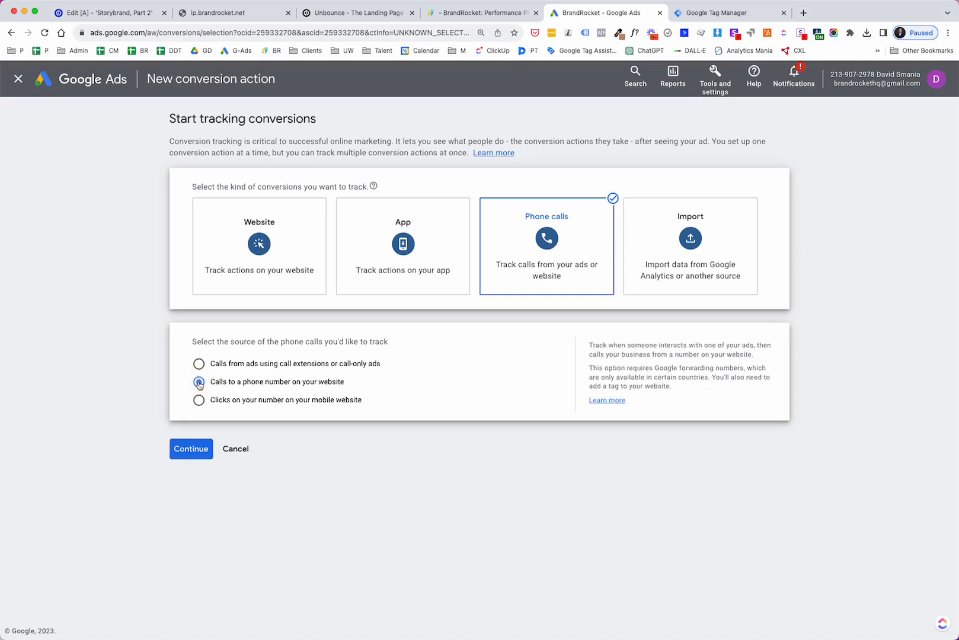
left_click(201, 452)
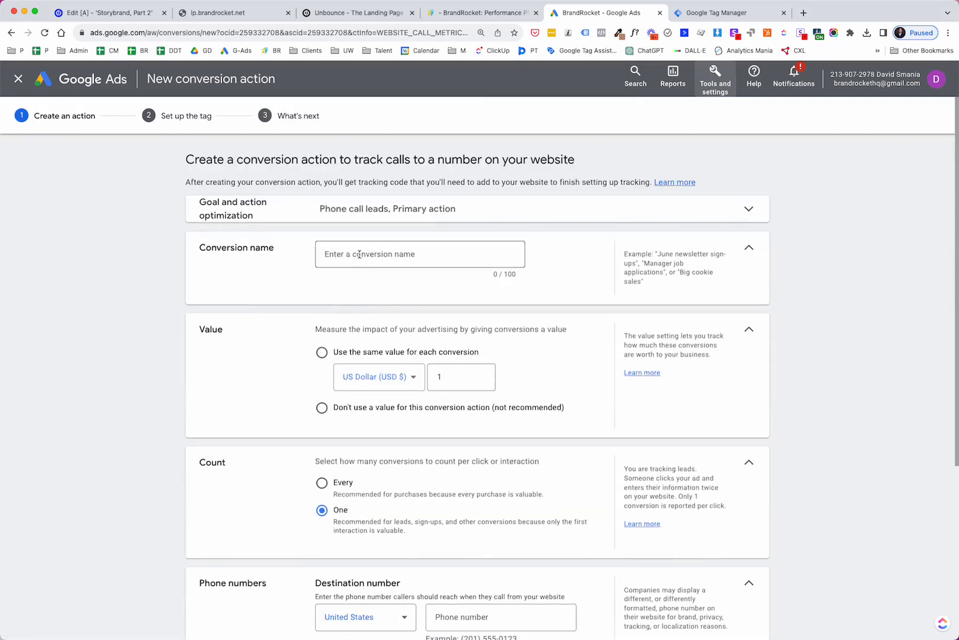
- Name the conversion action Calls from Unbounce Landing Page
left_click(358, 255)
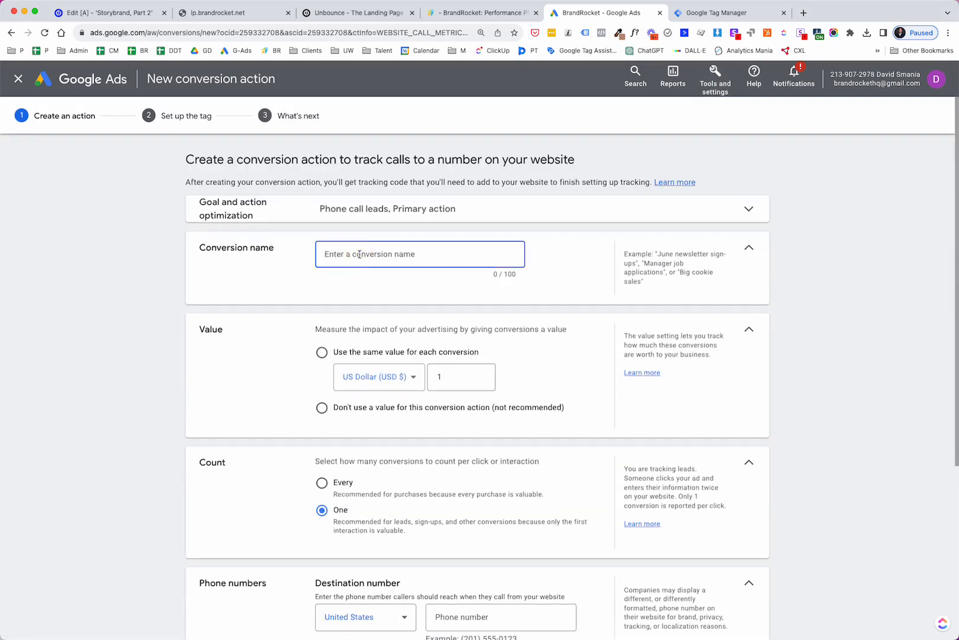
type("Calls from Unbounce Landing Page")
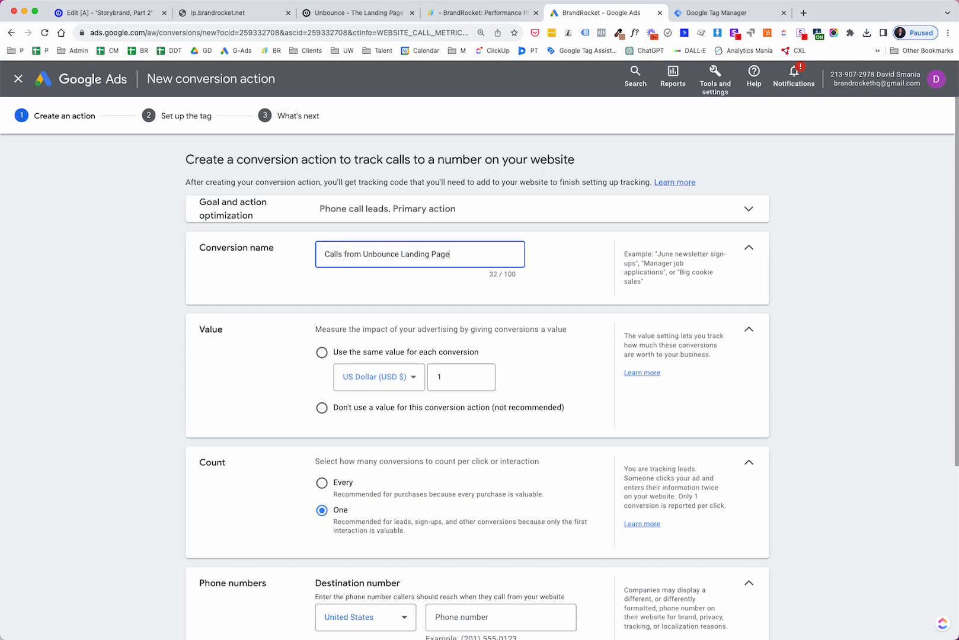
- Choose to use the same value for each conversion and set it to 50 US dollars
scroll(257, 354, "down", 3)
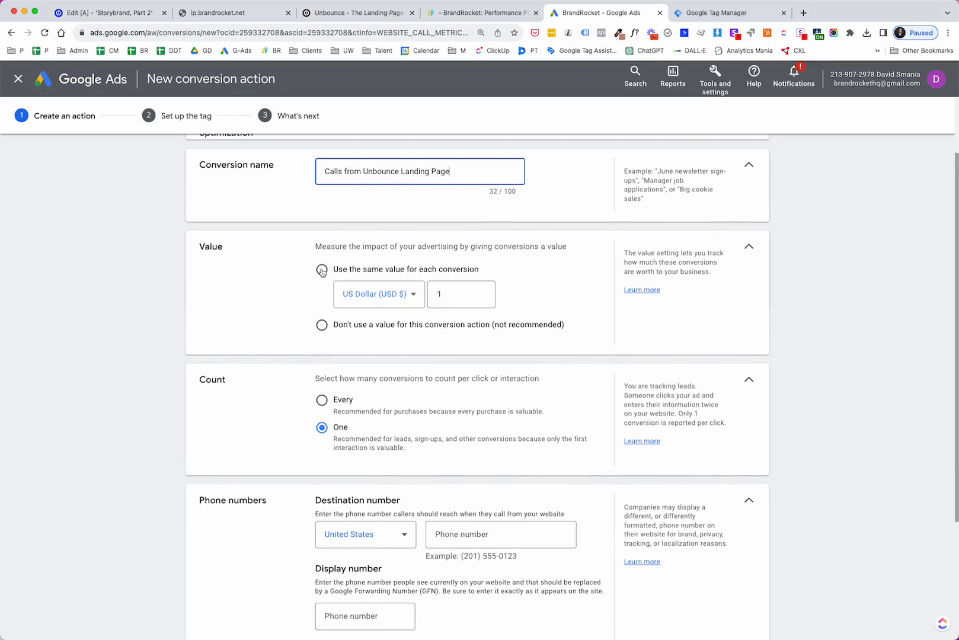
left_click(322, 269)
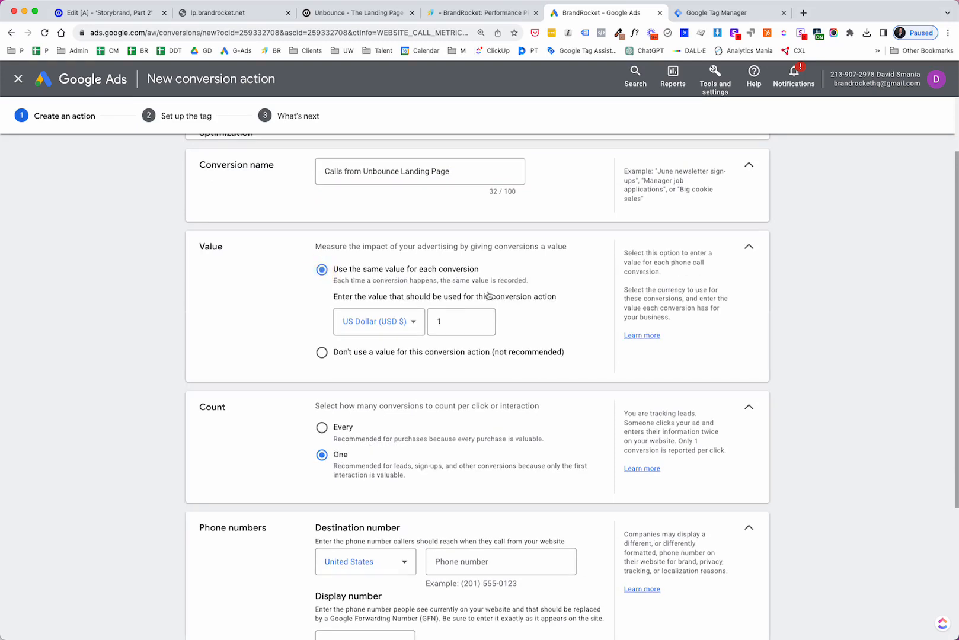
left_click(459, 319)
key("BackSpace")
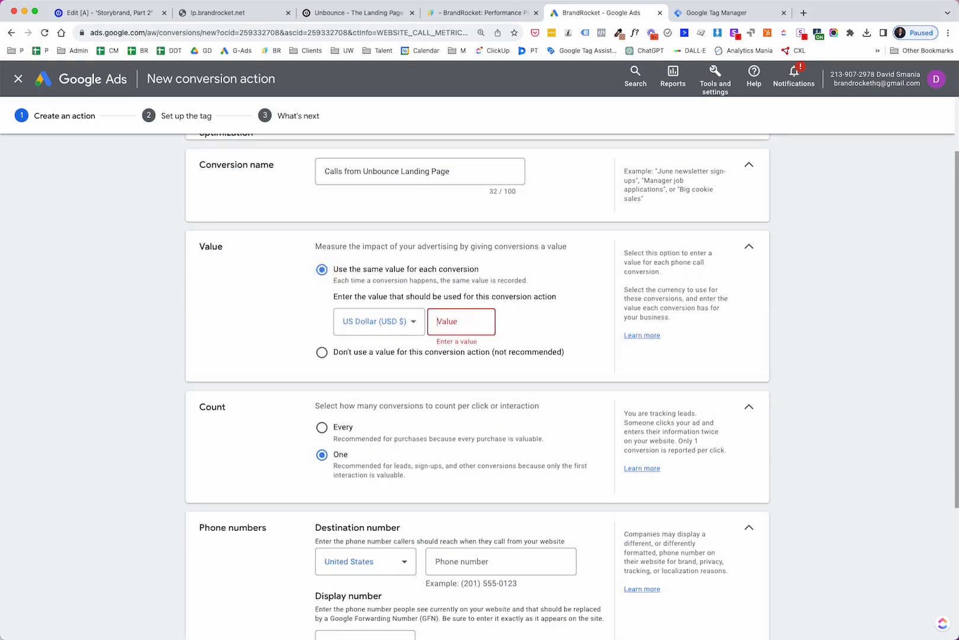
type("50")
scroll(344, 302, "down", 1)
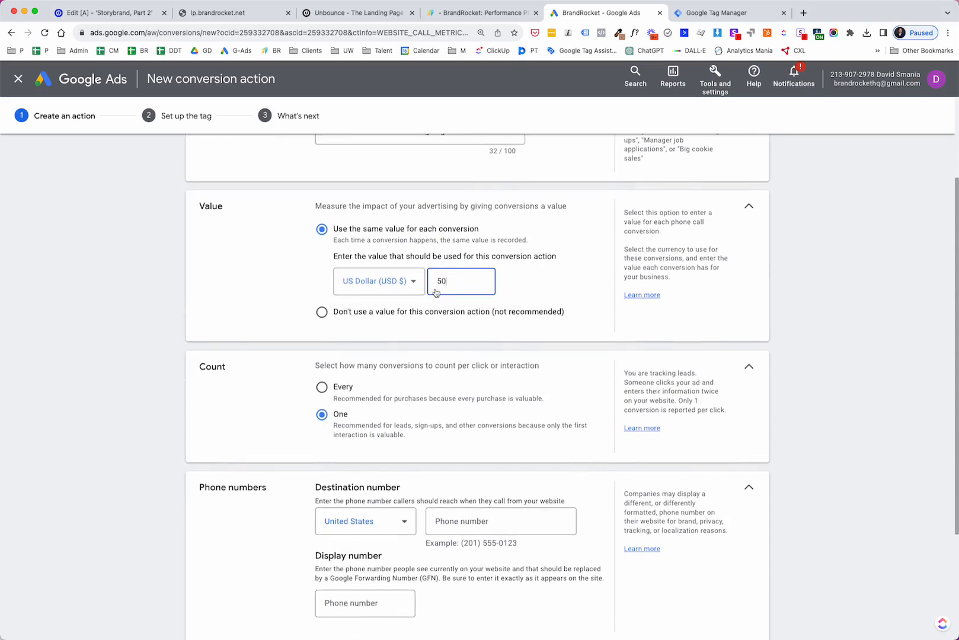
scroll(284, 309, "down", 3)
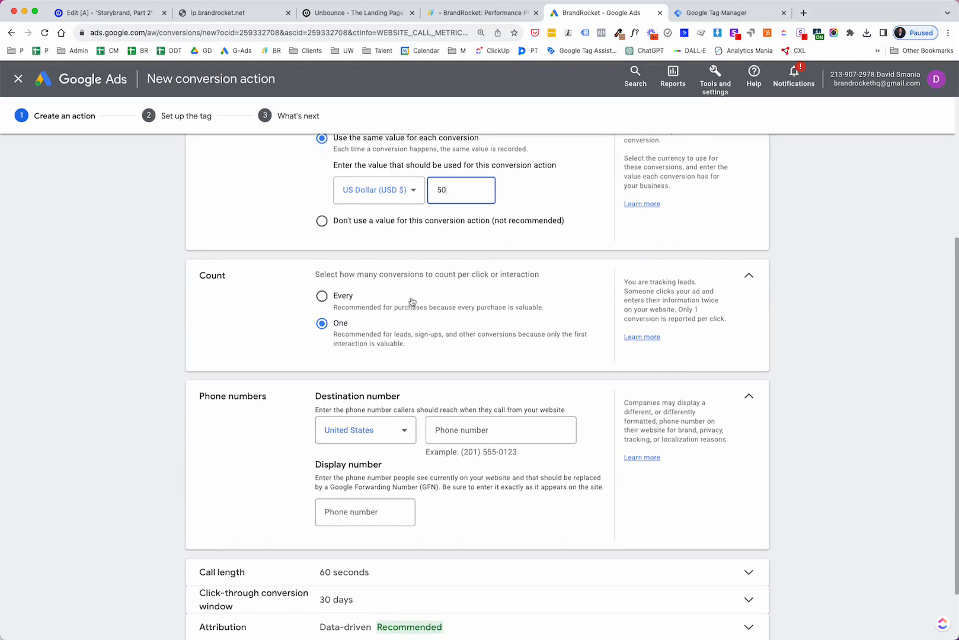
- Enter the business's destination phone number for callers
scroll(408, 306, "down", 2)
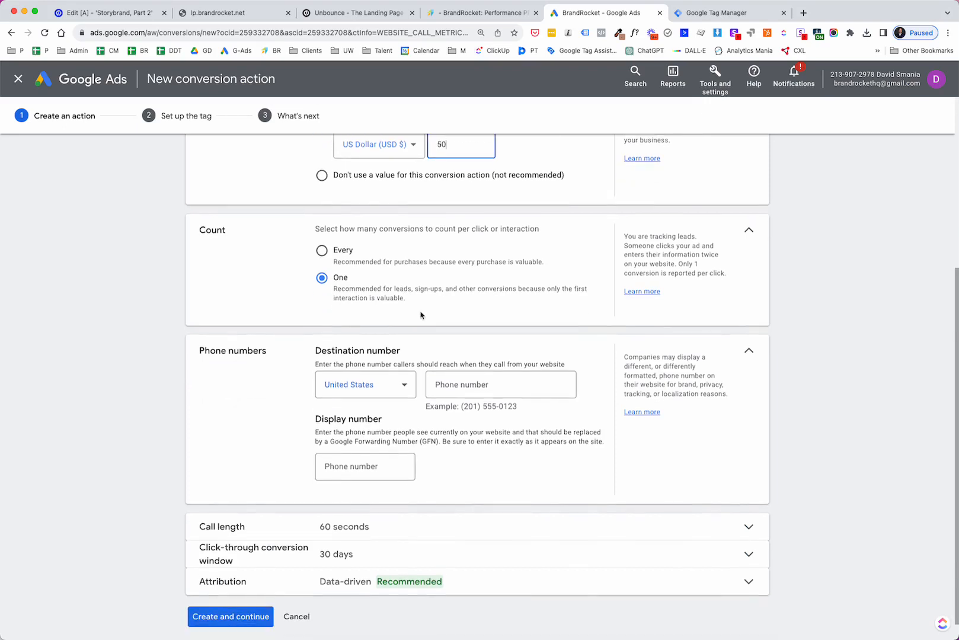
left_click(457, 385)
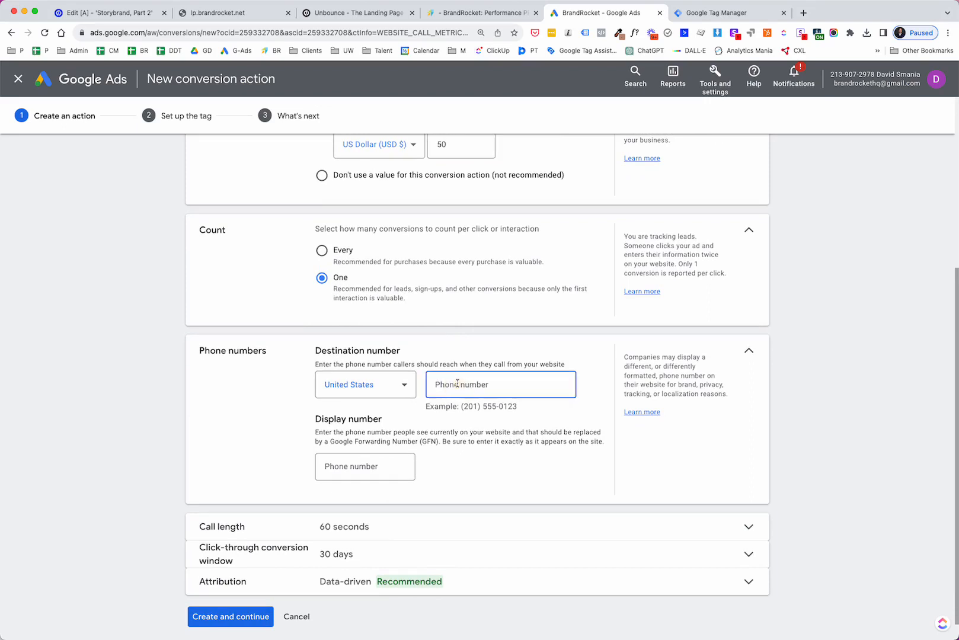
type("6025555555")
left_click(508, 479)
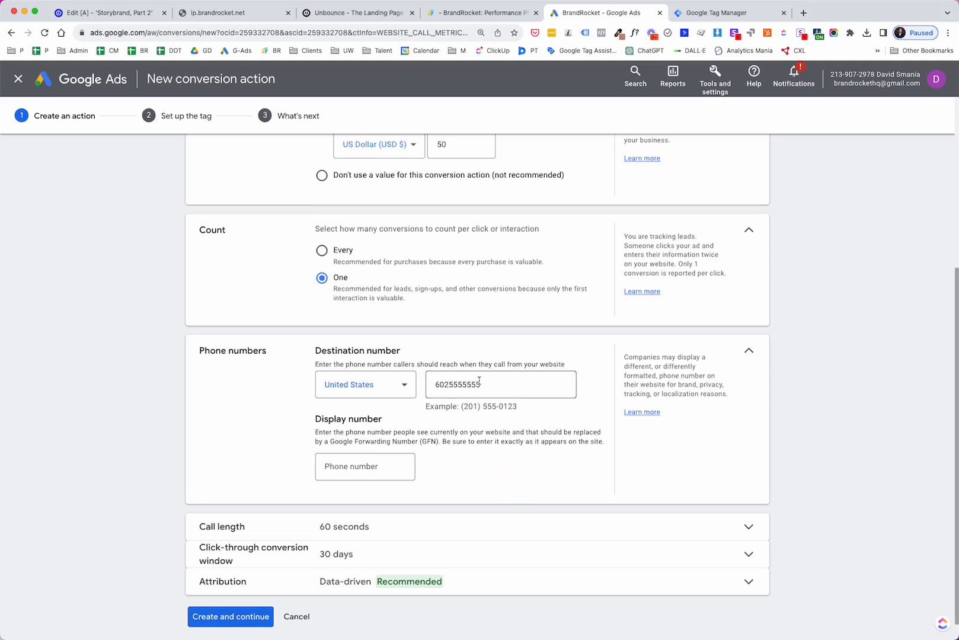
- Reformat the destination number with parentheses around the area code and a hyphen after the prefix
left_click(437, 385)
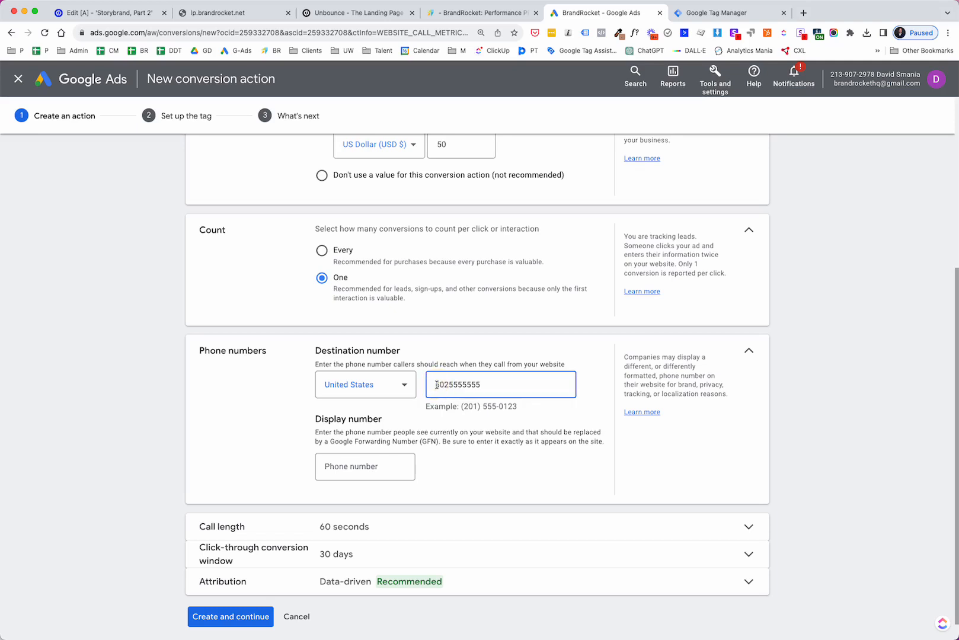
type("(")
key("Right")
key("Right")
key("Right")
type(")")
left_click(469, 385)
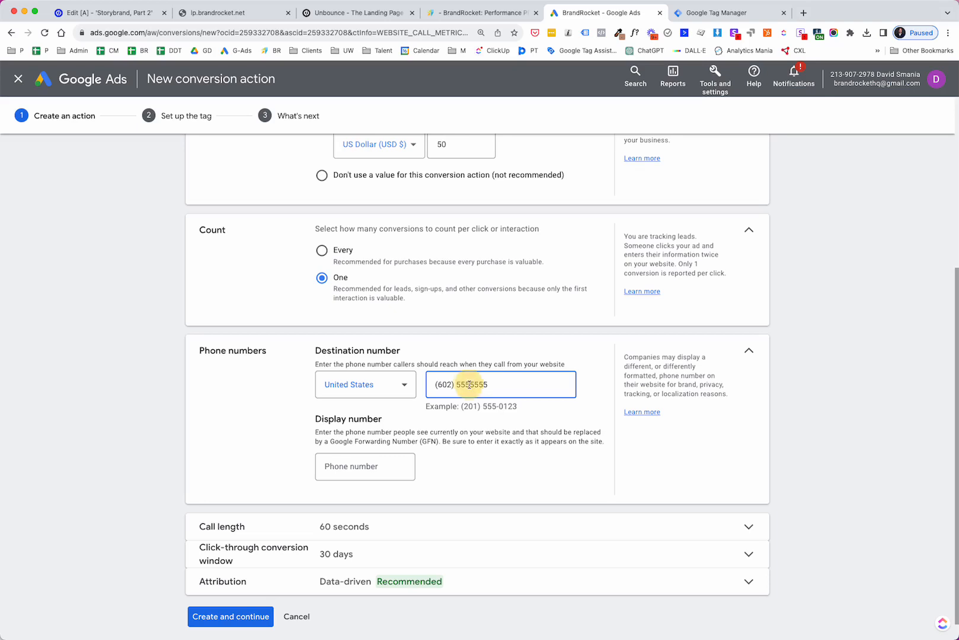
type("-")
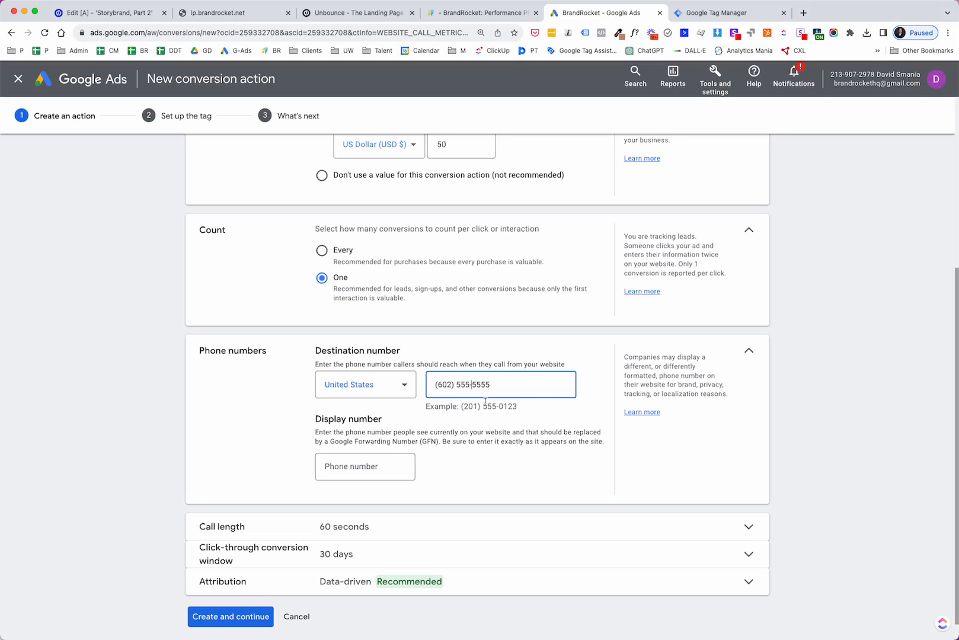
- Enter the display phone number exactly as it appears on the website
left_click(357, 475)
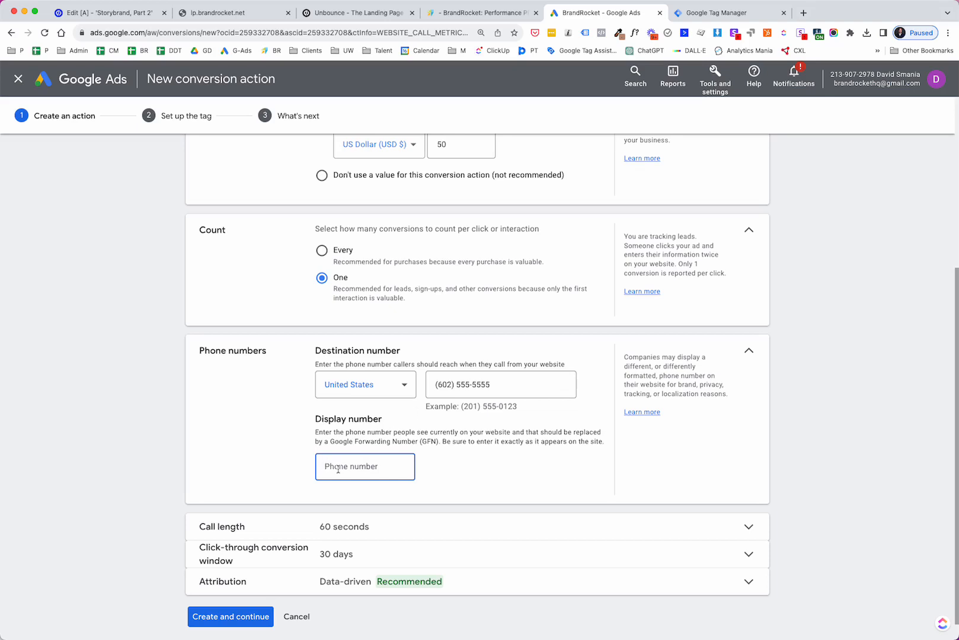
type("(602) 555-5555")
scroll(516, 539, "down", 1)
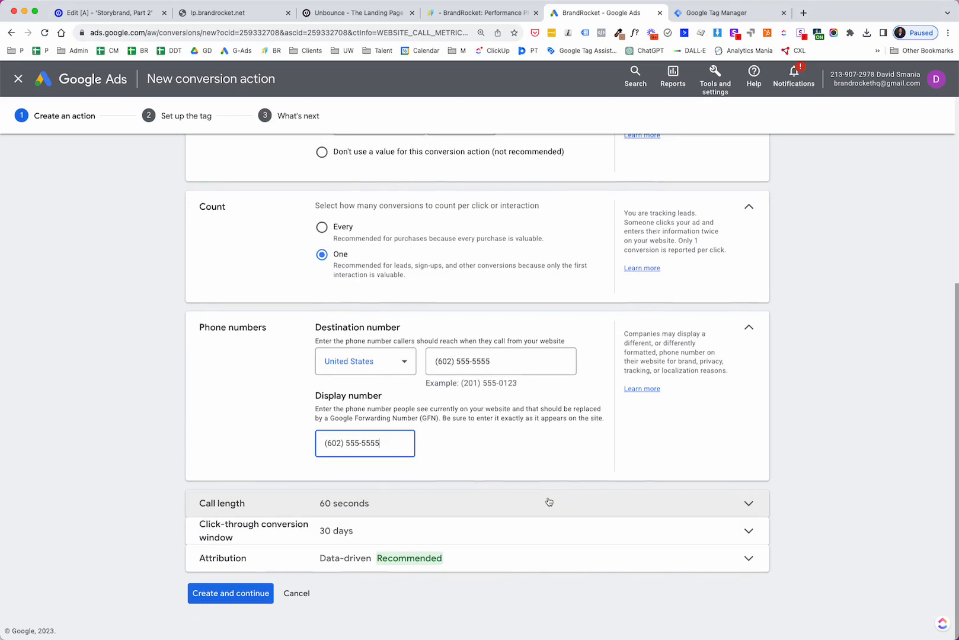
- Set the click-through conversion window to 60 days
left_click(537, 507)
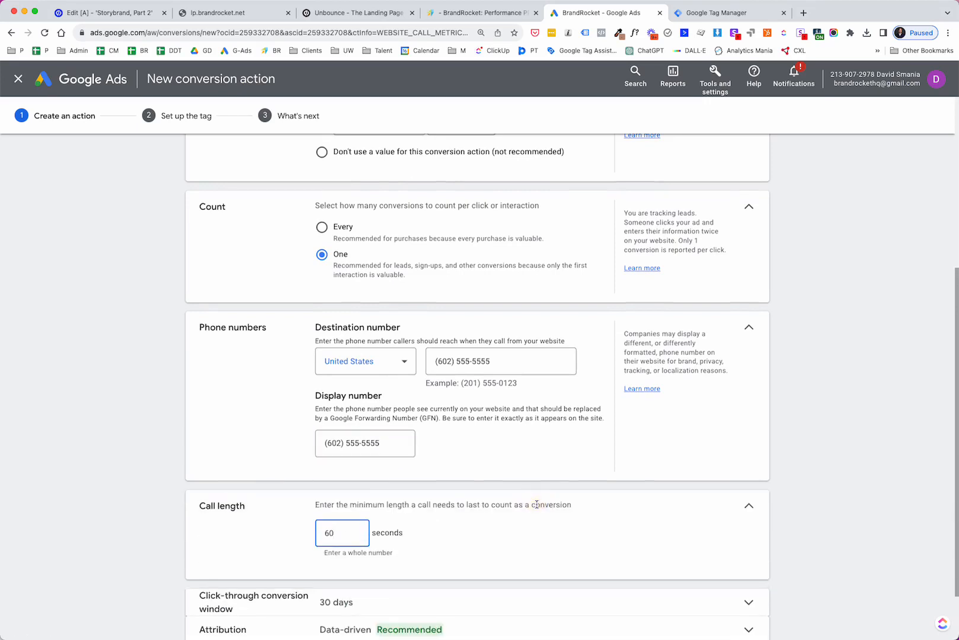
scroll(436, 506, "down", 3)
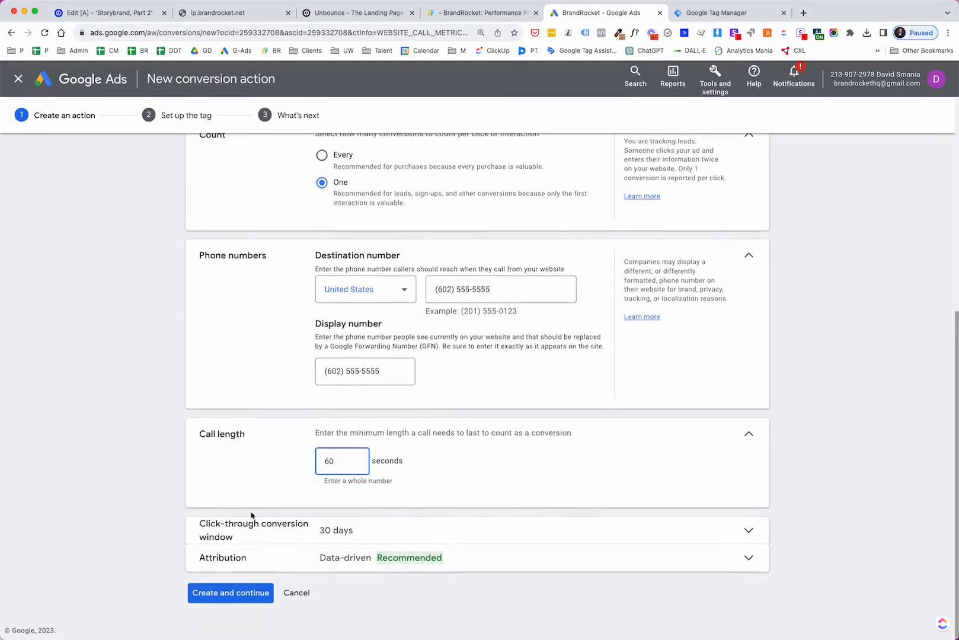
left_click(450, 530)
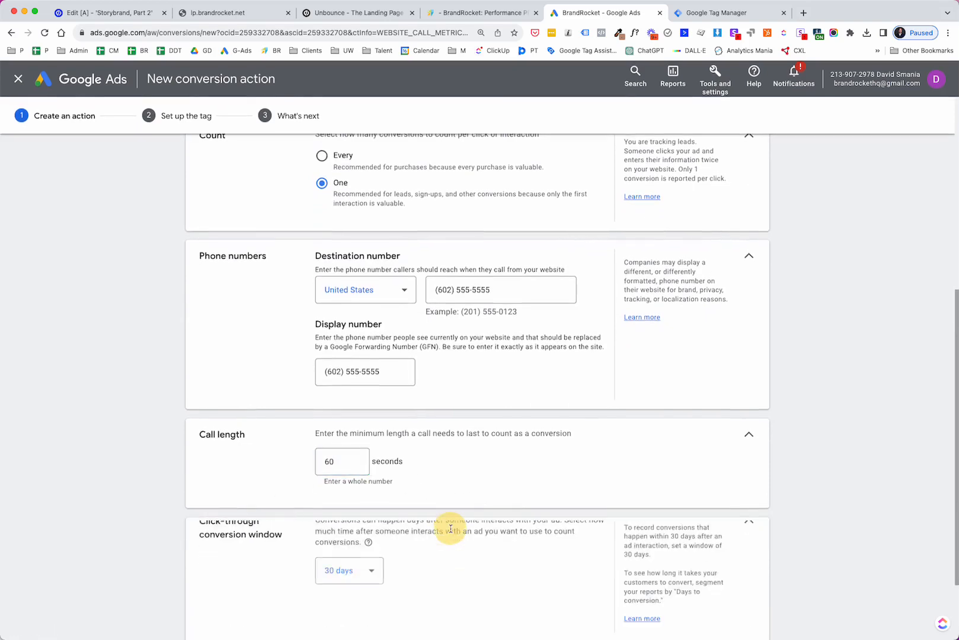
left_click(366, 586)
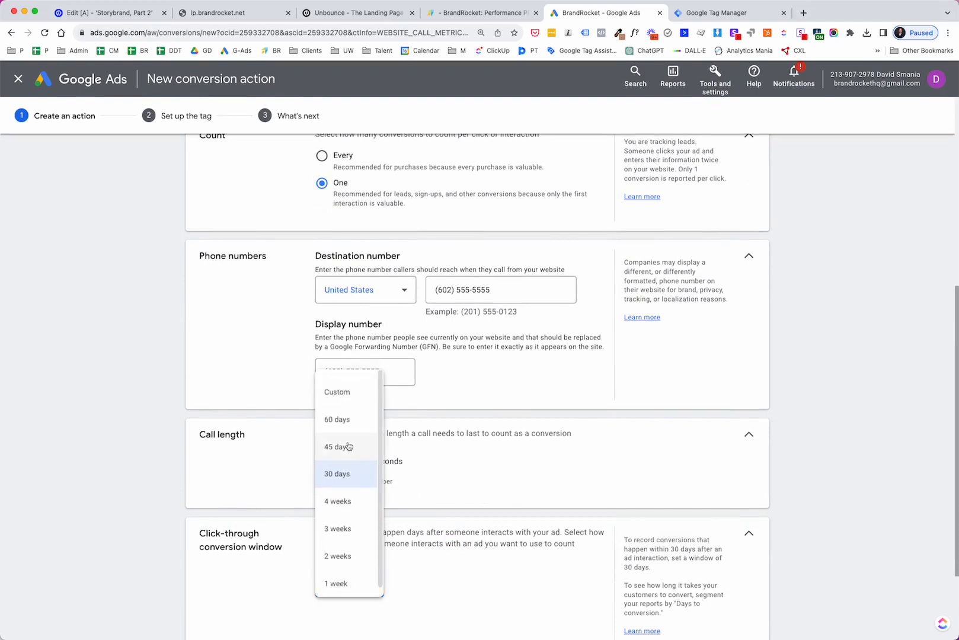
left_click(335, 420)
- Create the conversion action and choose to install its tag using Google Tag Manager
scroll(527, 454, "down", 2)
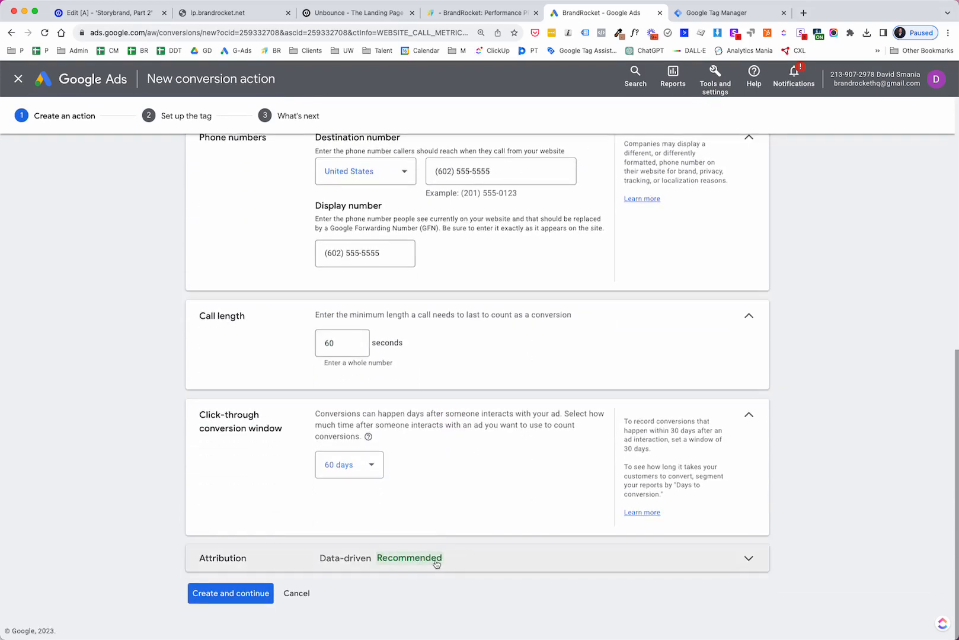
left_click(247, 600)
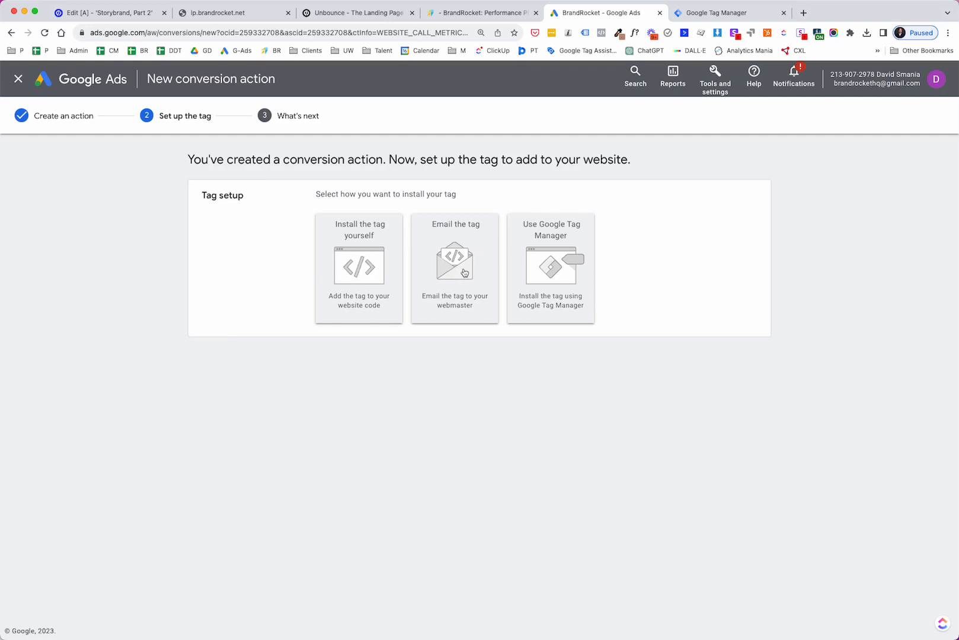
left_click(558, 265)
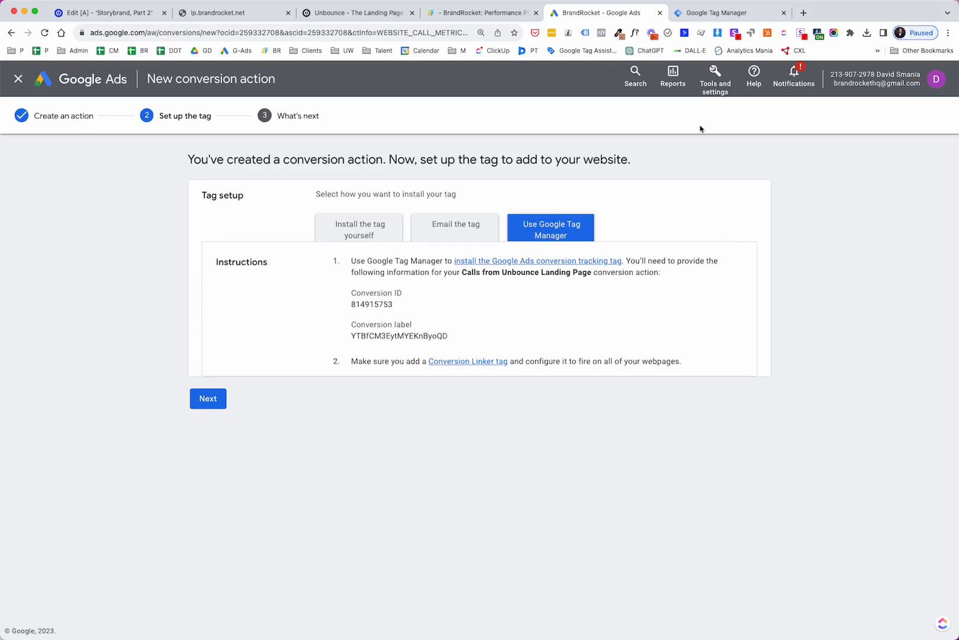
- Create a new Tag Manager tag named "Google Tracking - Calls from Unbounce Page"
left_click(721, 17)
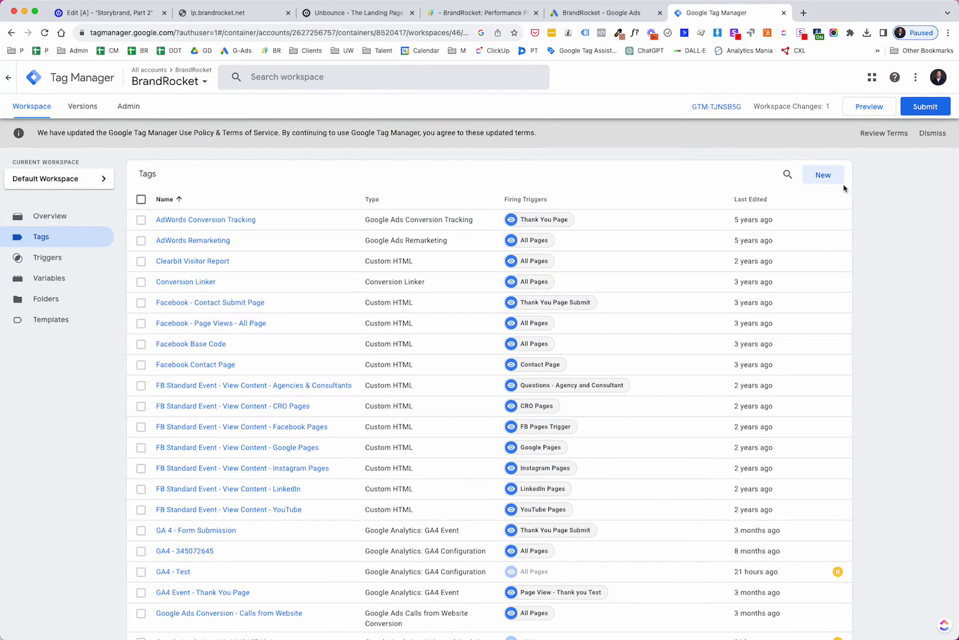
left_click(824, 175)
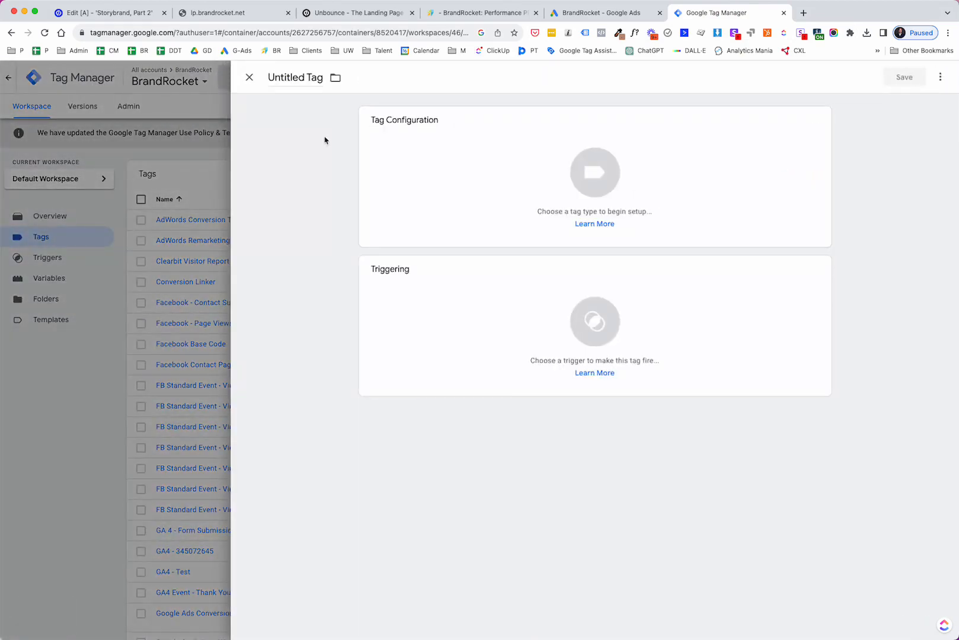
left_click(291, 79)
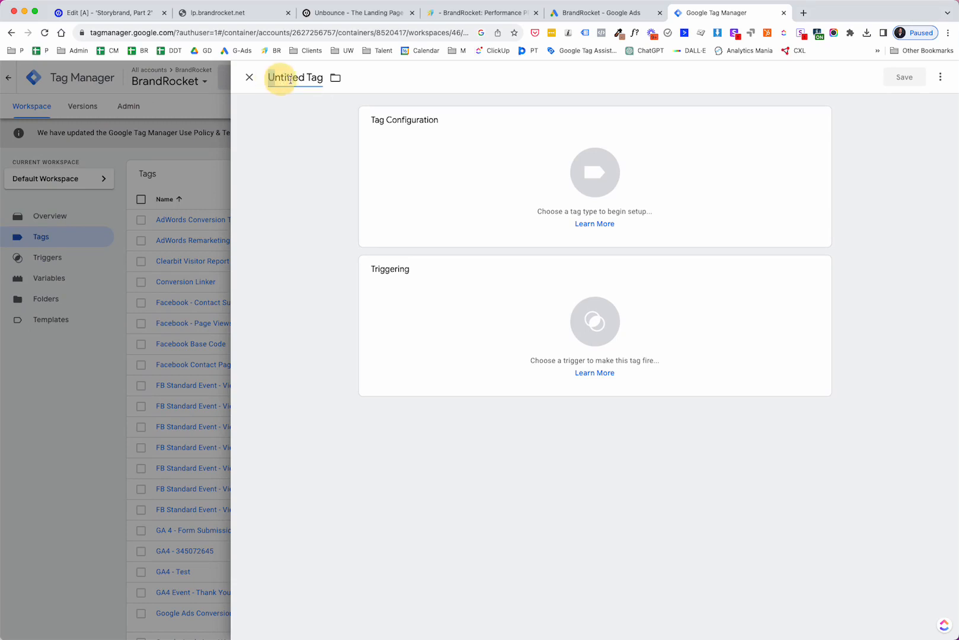
left_click_drag(291, 79, 324, 83)
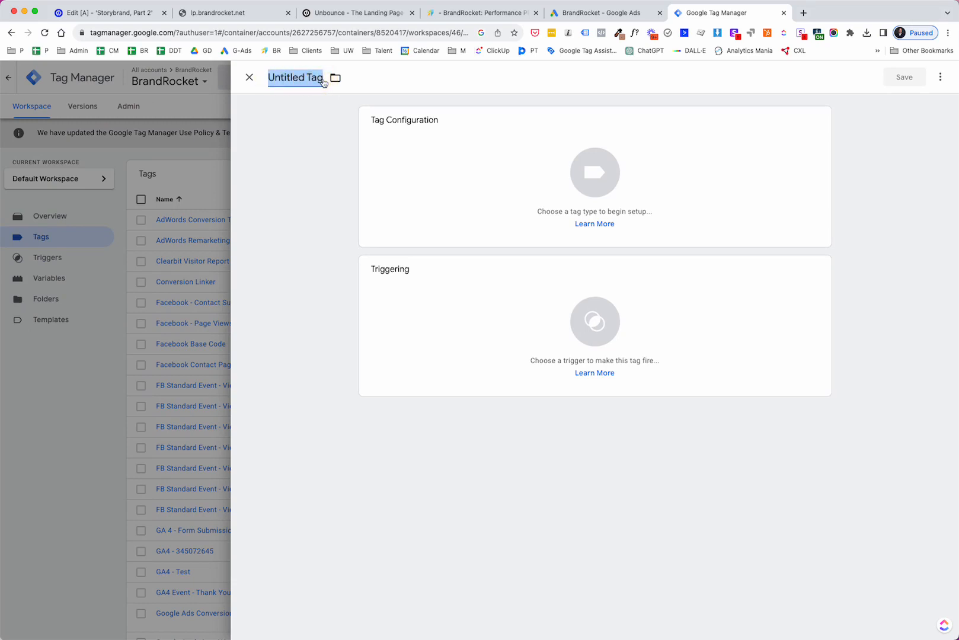
type("Google Tr")
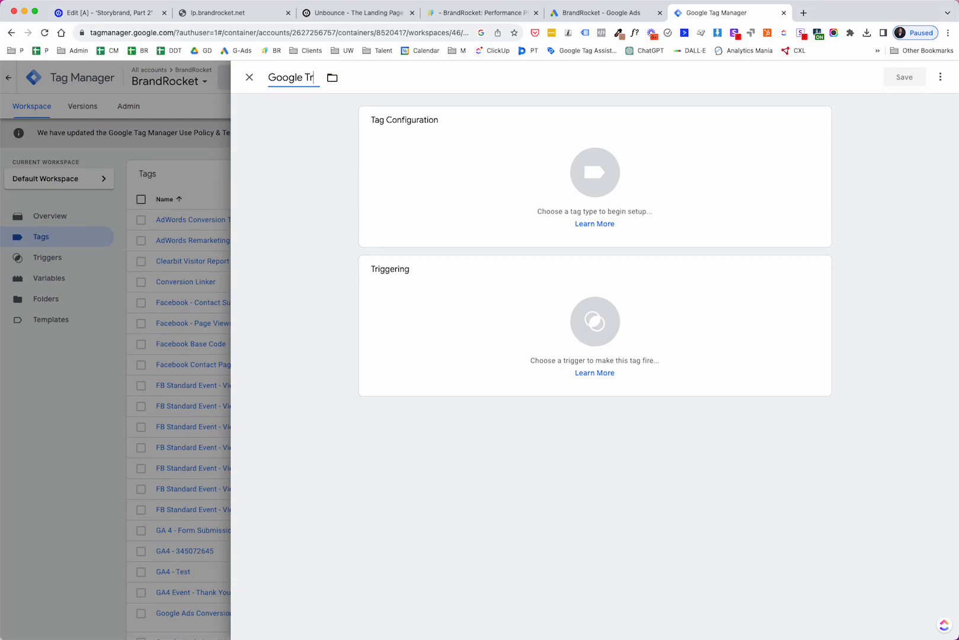
type("acking - Calls from")
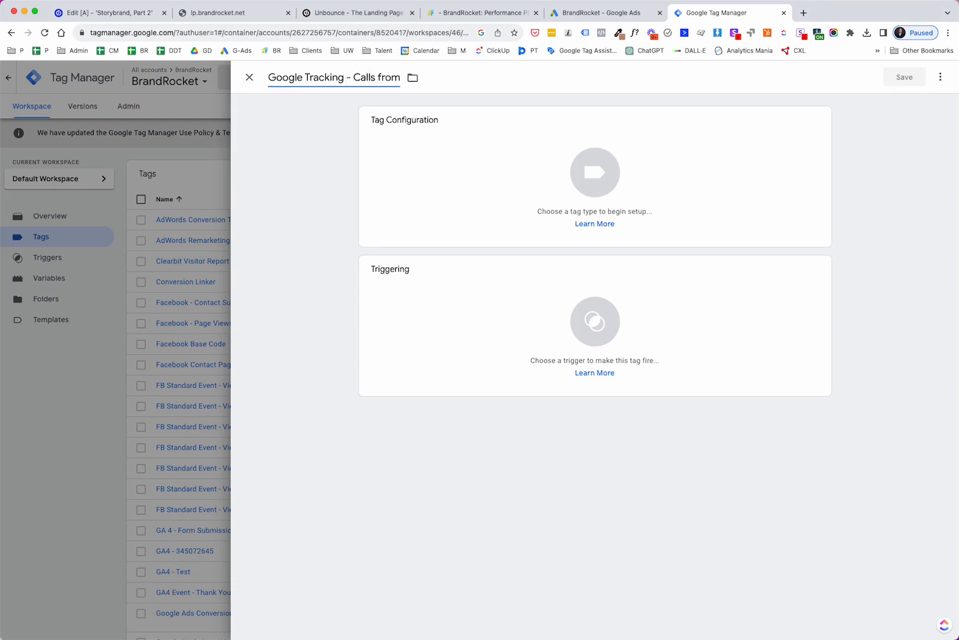
type(" Unbounce Page")
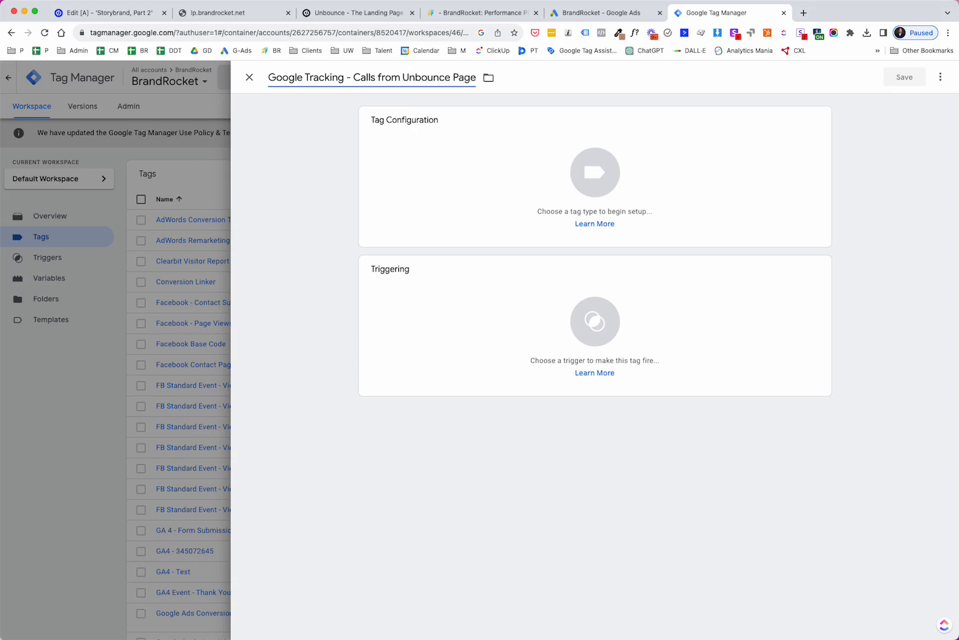
- Set the tag type to Google Ads Calls from Website Conversion
left_click(600, 181)
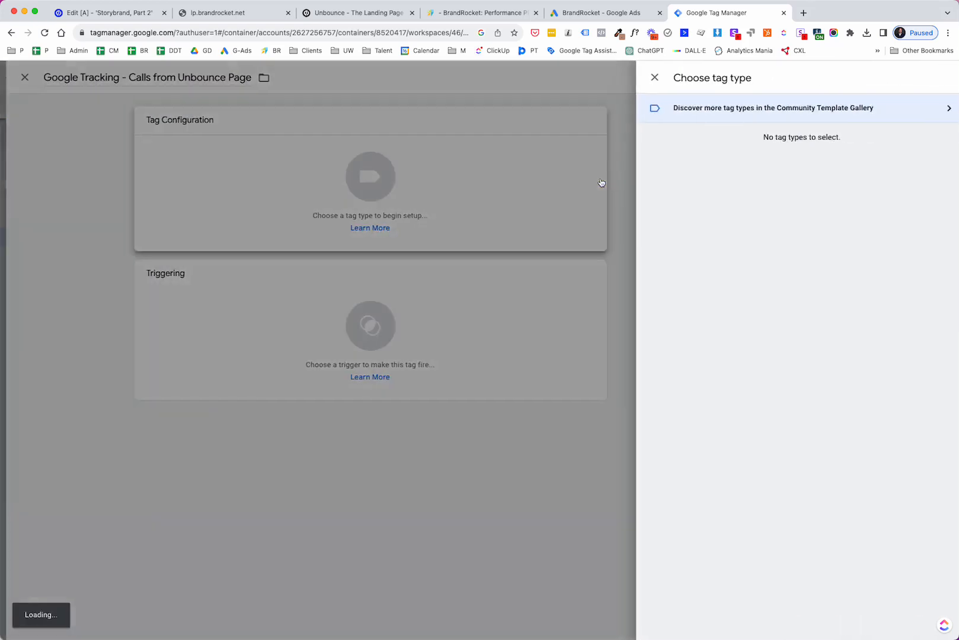
scroll(808, 162, "down", 6)
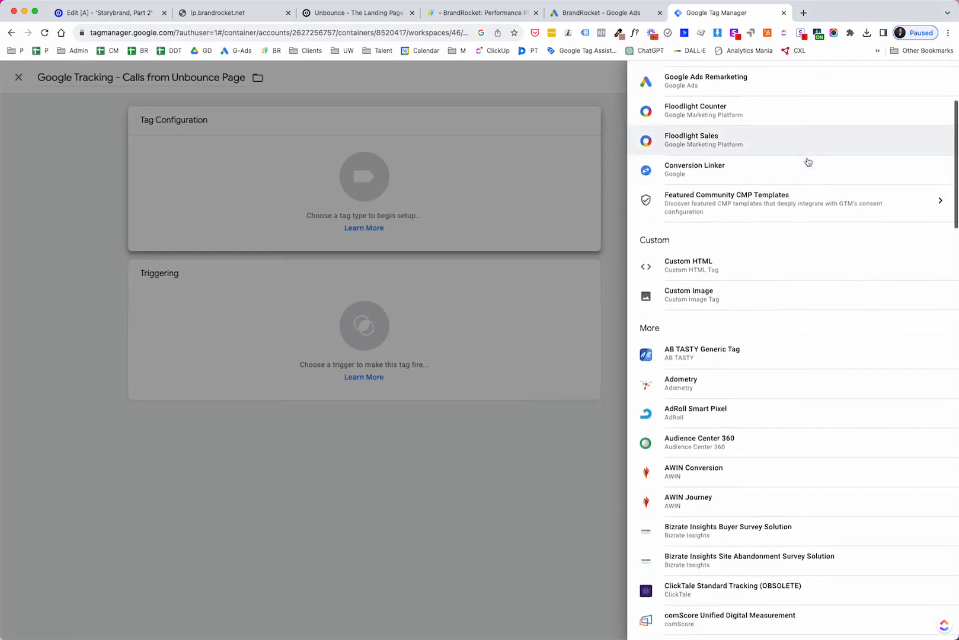
scroll(807, 162, "down", 5)
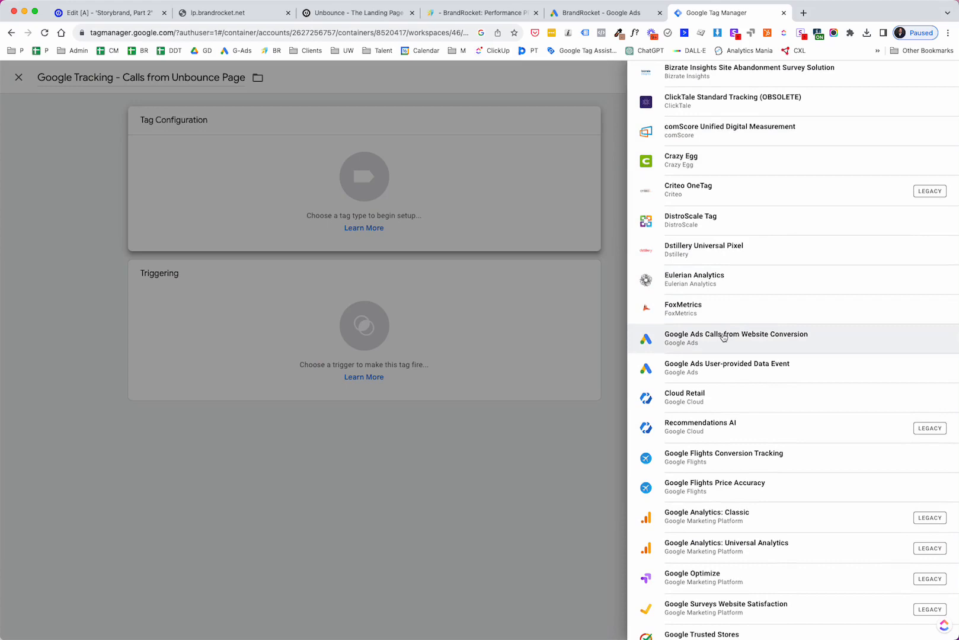
left_click(723, 337)
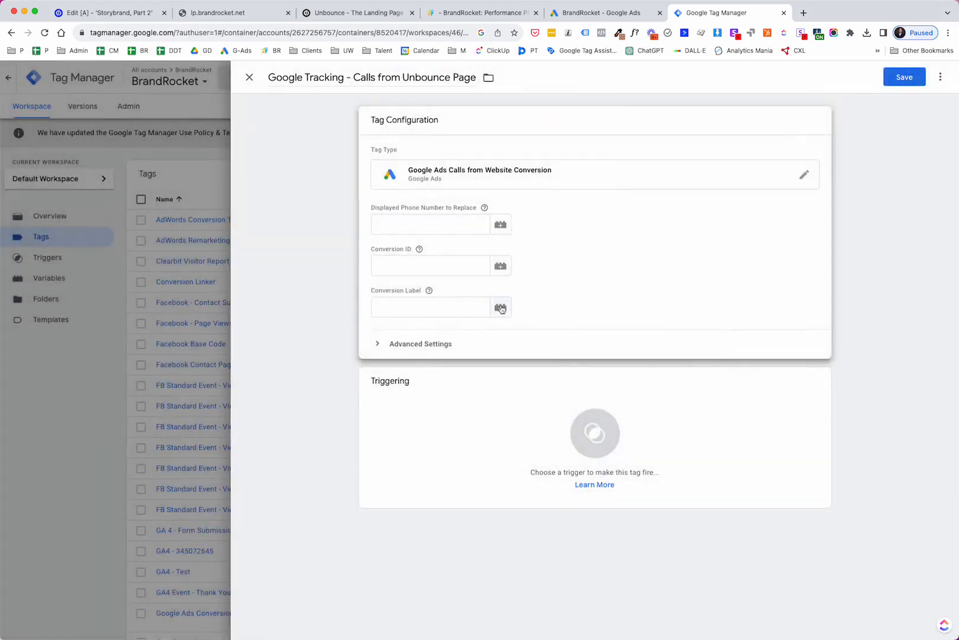
- Enter the displayed phone number to replace, with the area code in parentheses and a hyphen after the prefix
left_click(581, 18)
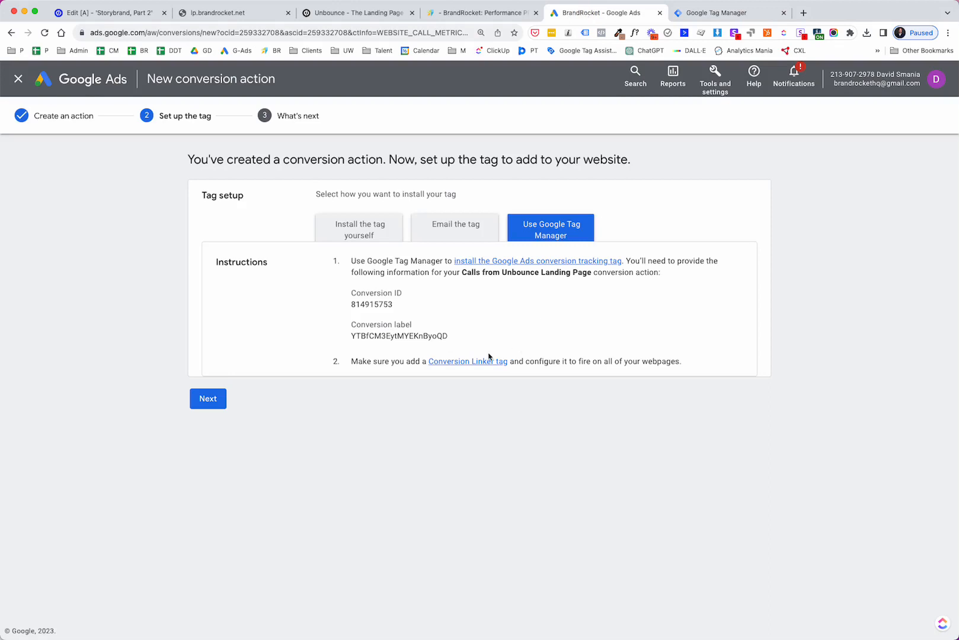
left_click(698, 15)
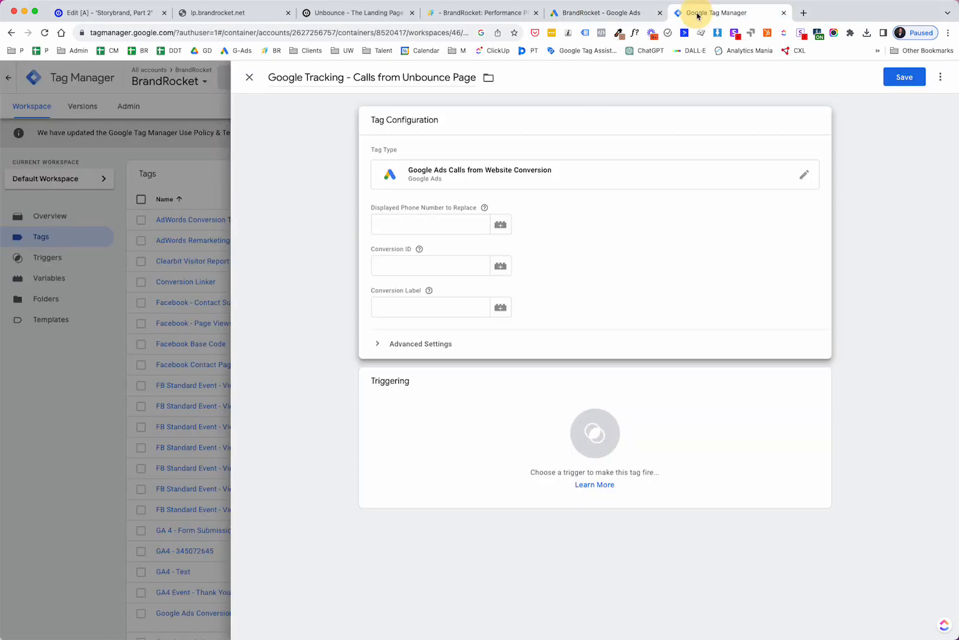
left_click(396, 228)
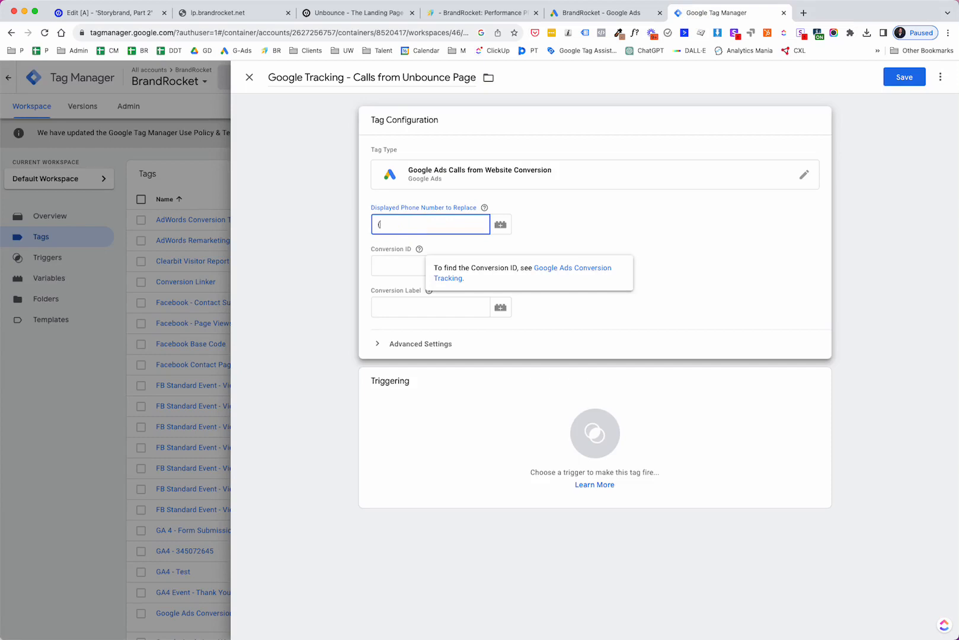
type("(602) 555-5555")
- Copy the conversion ID from the Google Ads setup page into the tag's Conversion ID field
left_click(616, 14)
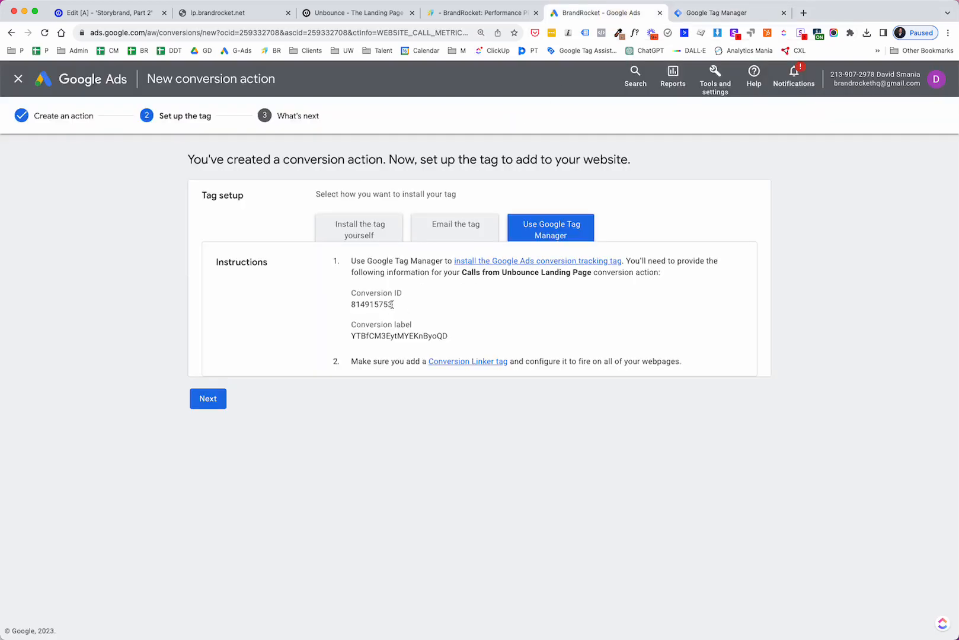
left_click_drag(392, 304, 352, 306)
key("super+c")
left_click(746, 16)
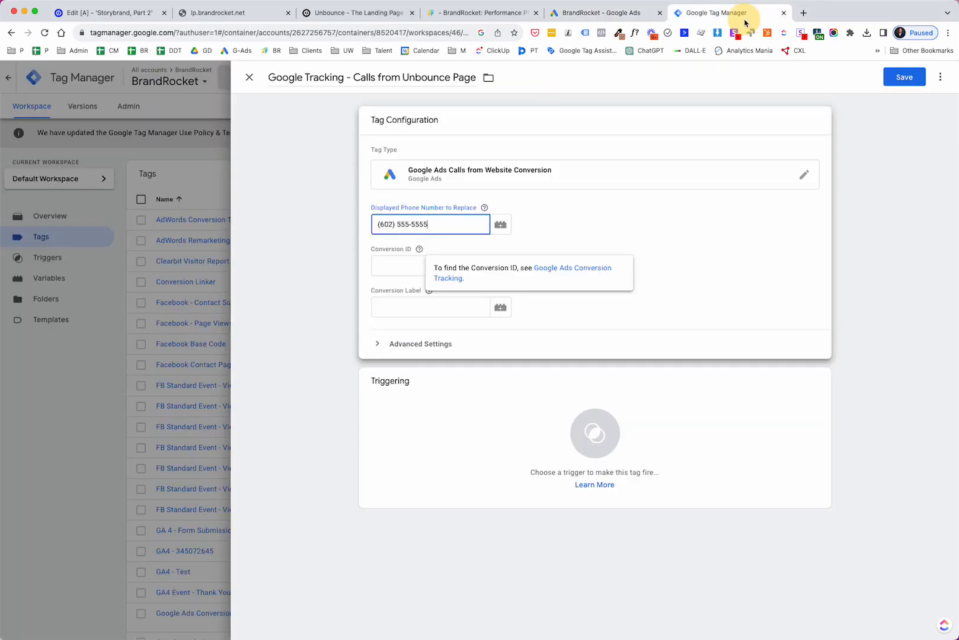
left_click(407, 268)
key("super+v")
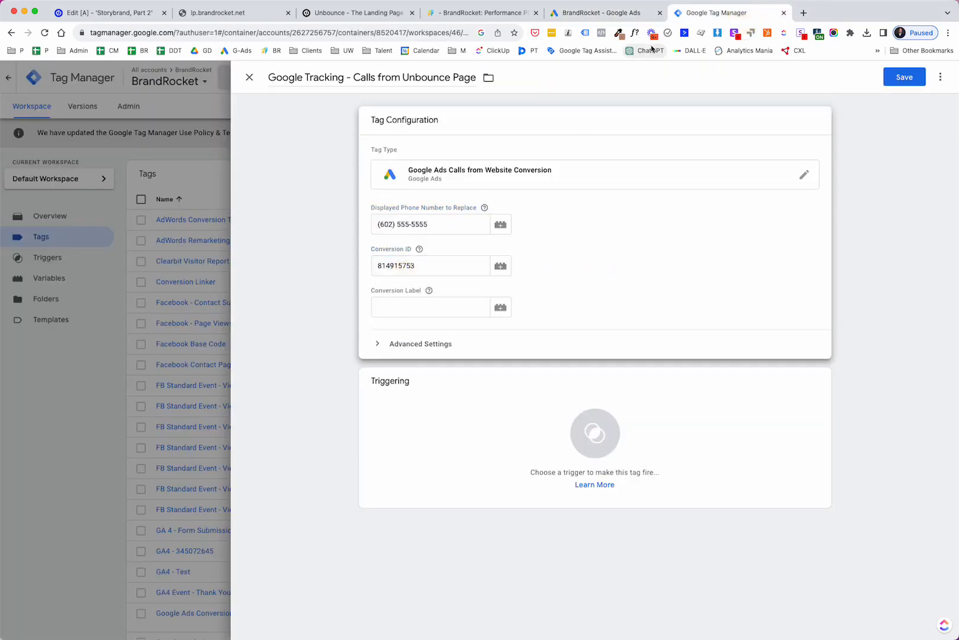
- Copy the conversion label from the Google Ads setup page into the tag's Conversion Label field
left_click(610, 13)
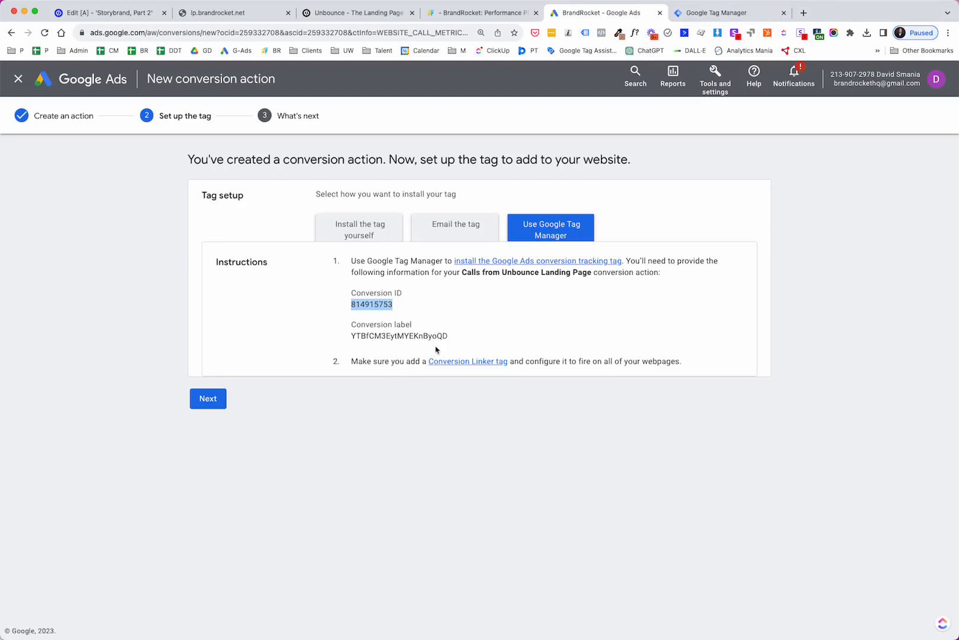
left_click_drag(449, 336, 349, 336)
key("cmd+c")
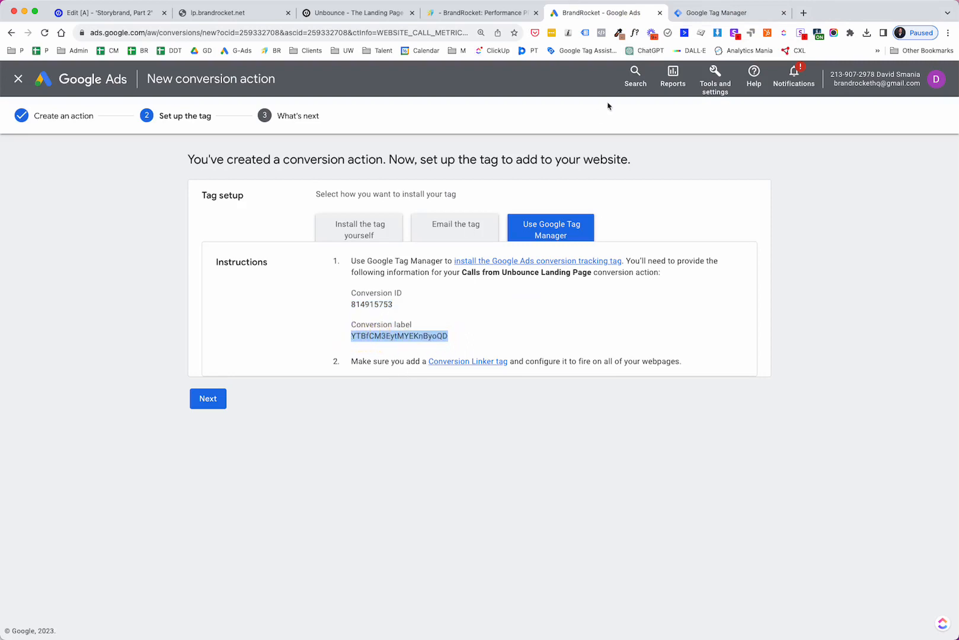
left_click(706, 13)
left_click(445, 309)
key("cmd+v")
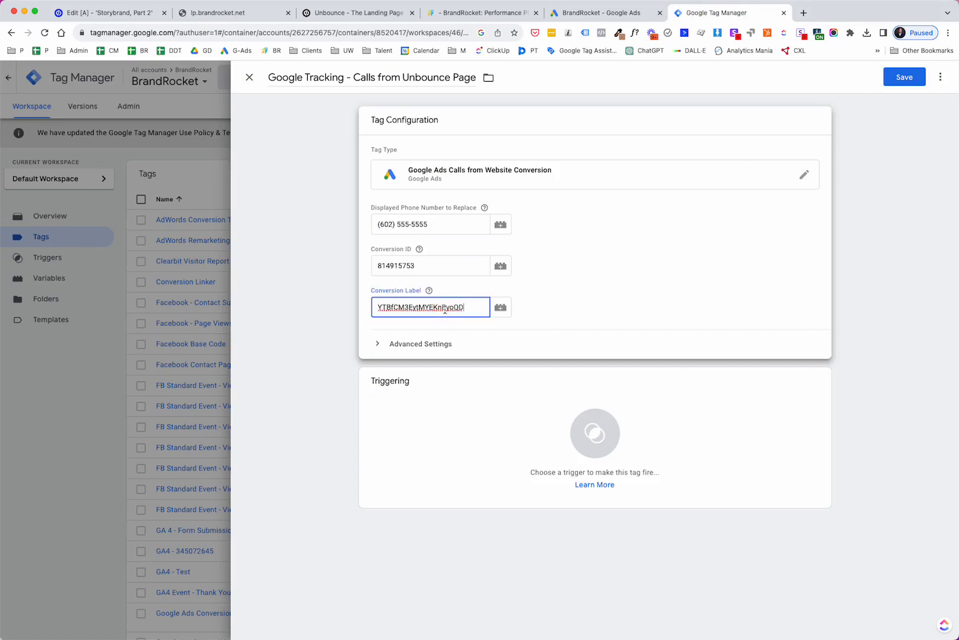
- Set the tag to fire on the All Pages trigger and save it
left_click(589, 426)
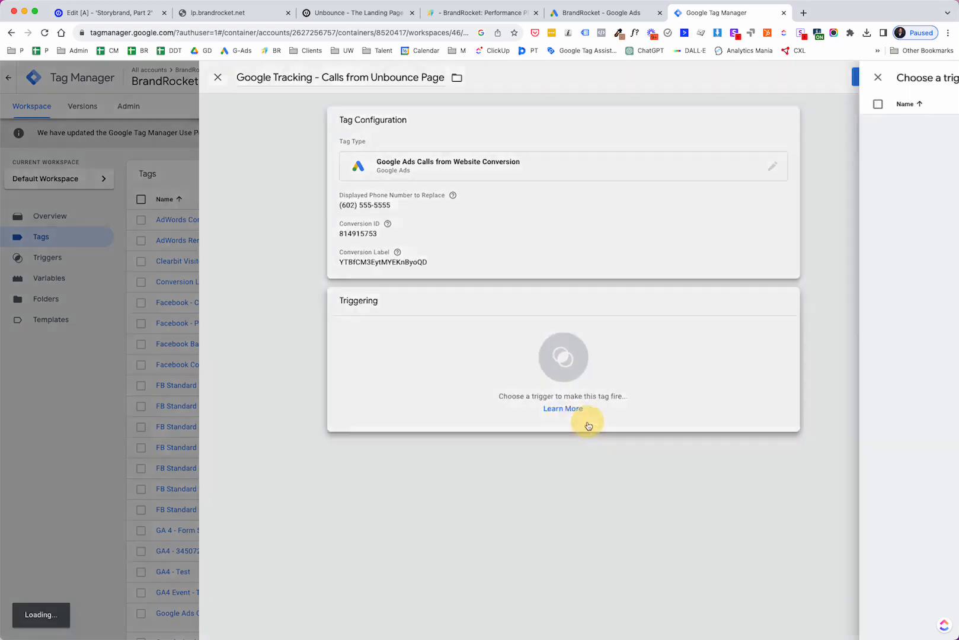
left_click(366, 122)
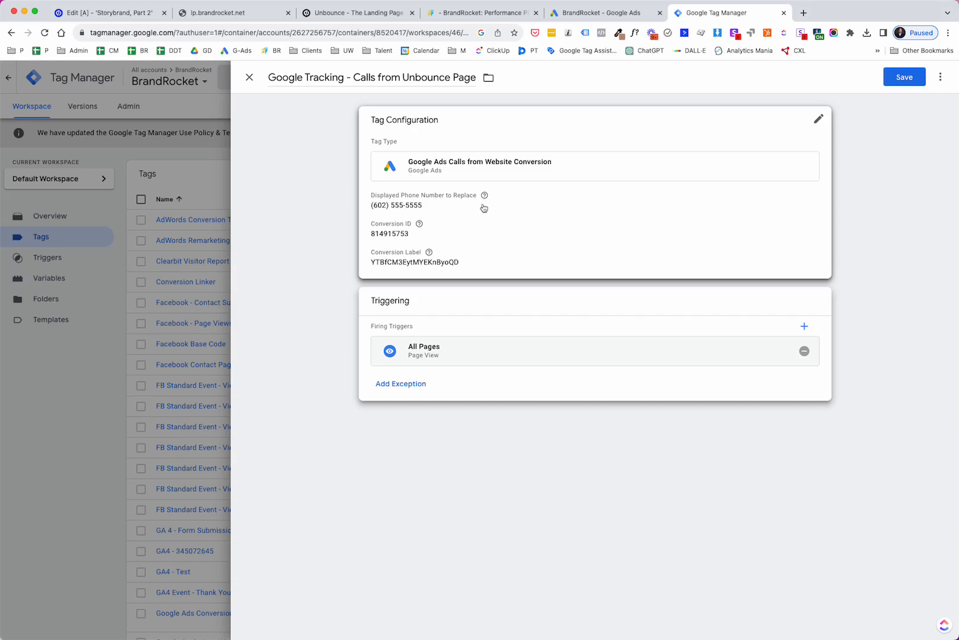
left_click(904, 80)
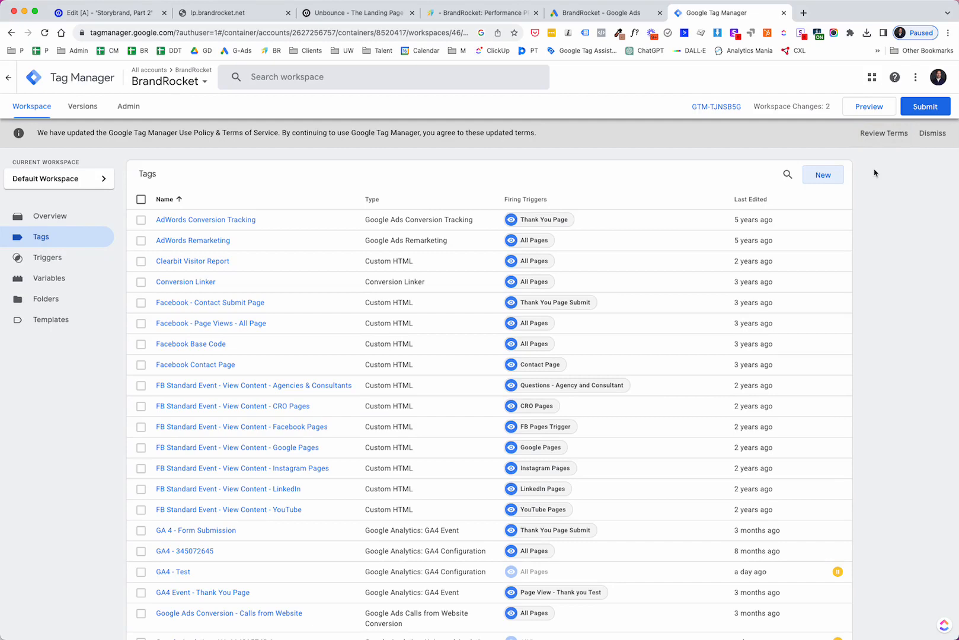
- Submit and publish the workspace changes to Live without a version name or description
left_click(926, 114)
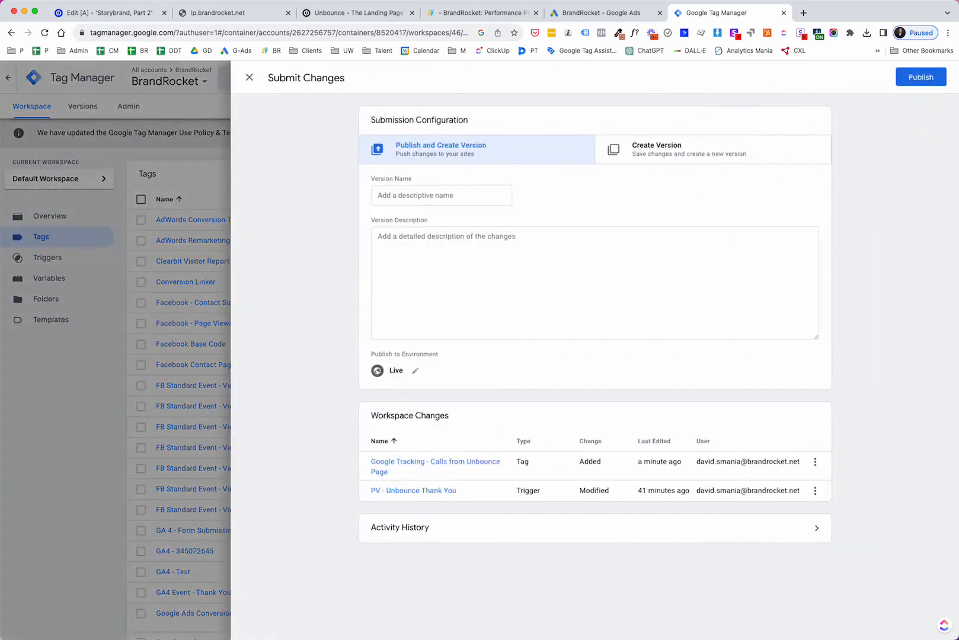
left_click(921, 77)
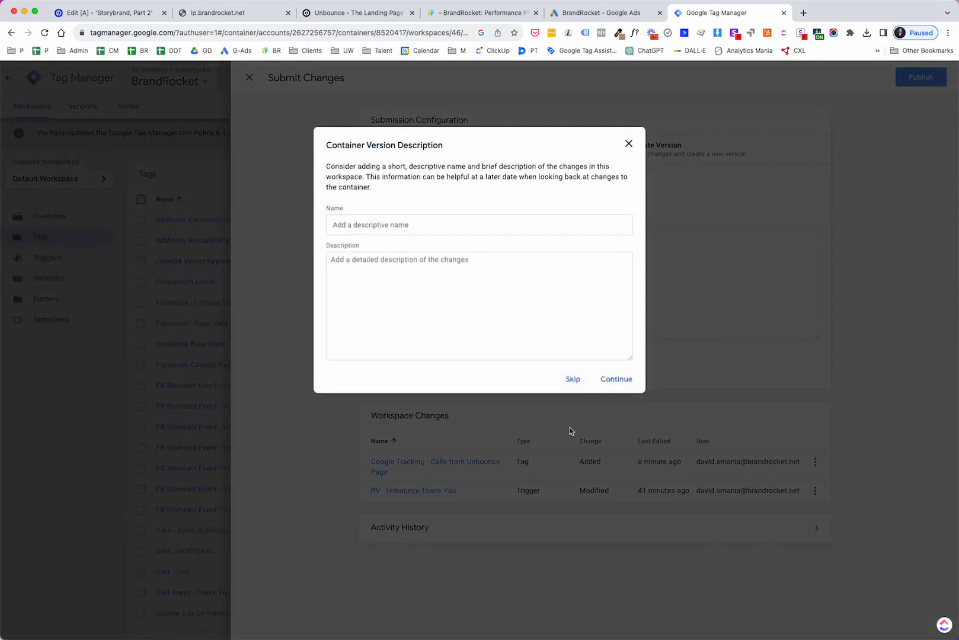
left_click(617, 380)
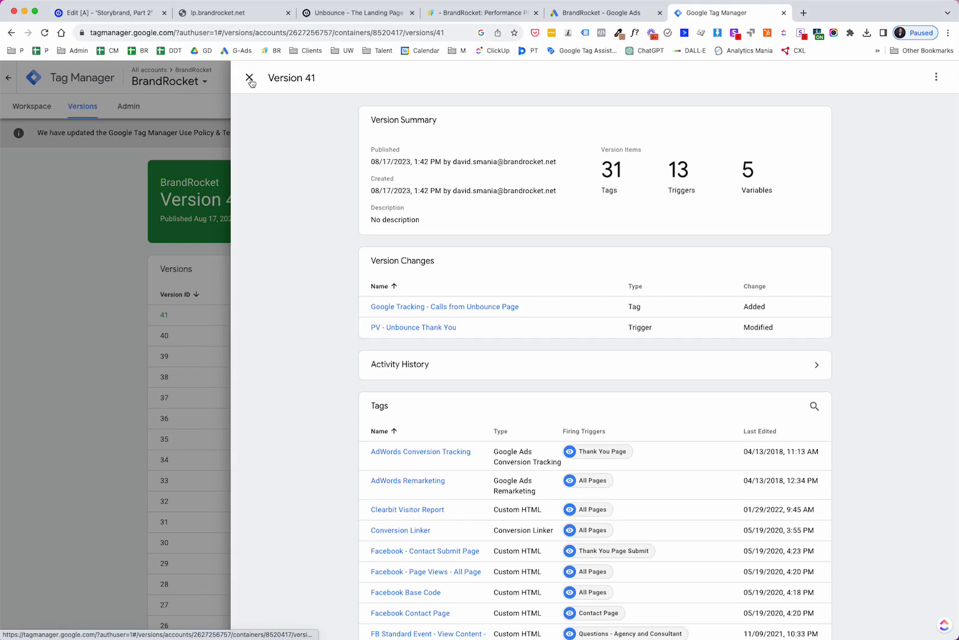
left_click(249, 80)
- Open the landing page tab and scroll through the page to review it
left_click(229, 15)
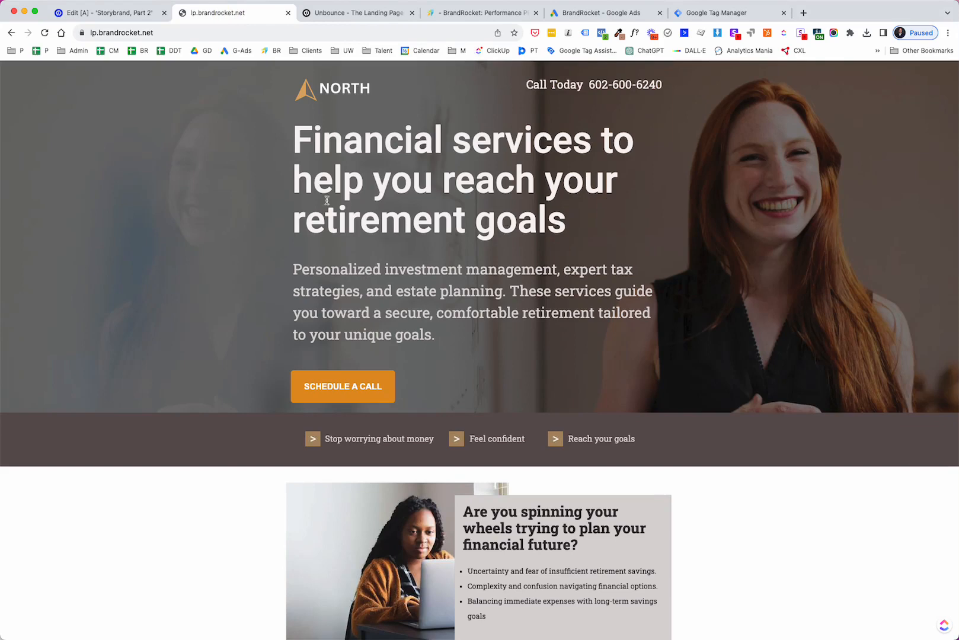
scroll(394, 146, "down", 4)
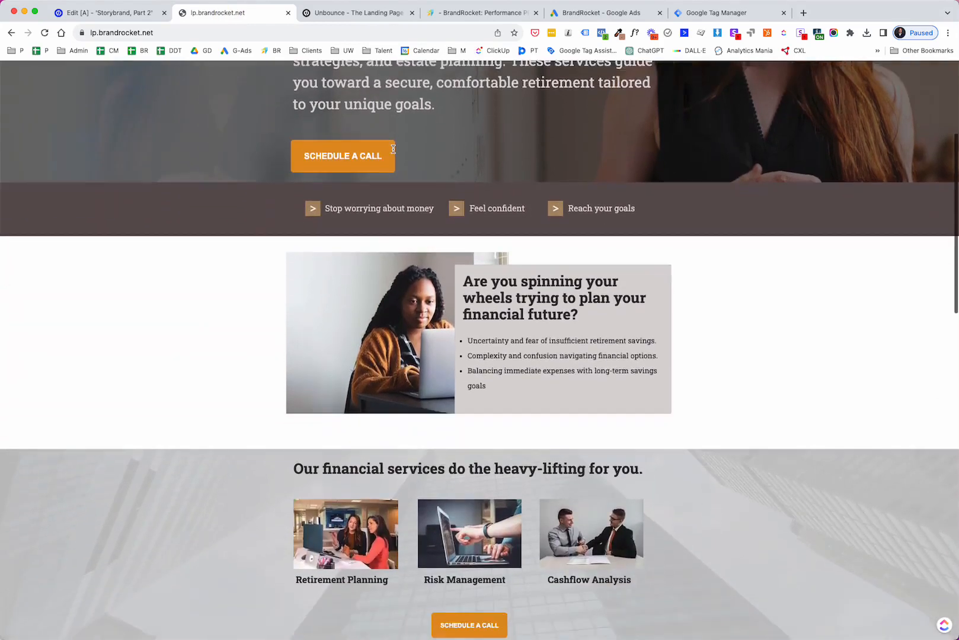
scroll(398, 147, "up", 4)
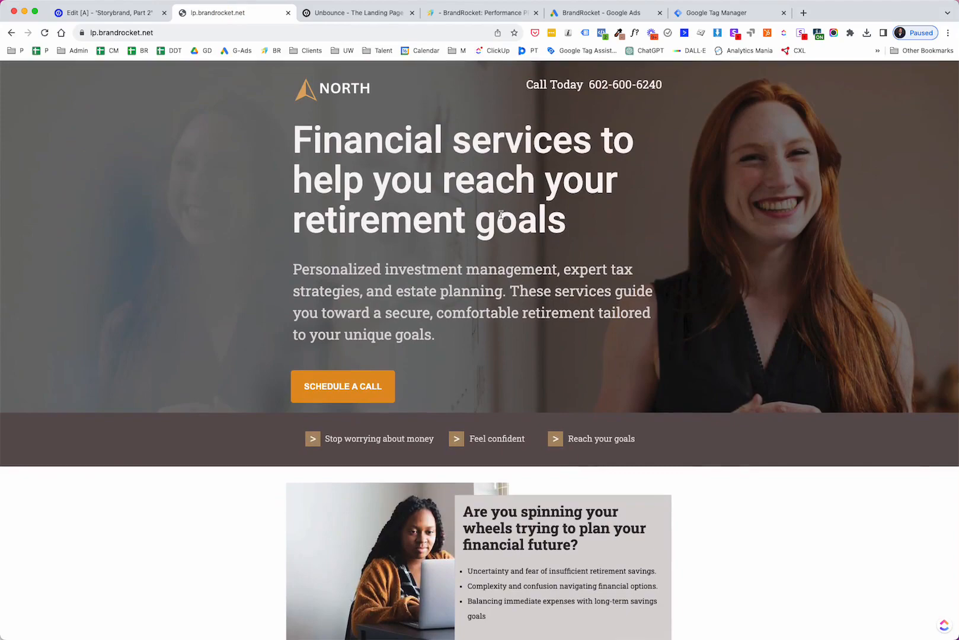
scroll(384, 218, "down", 15)
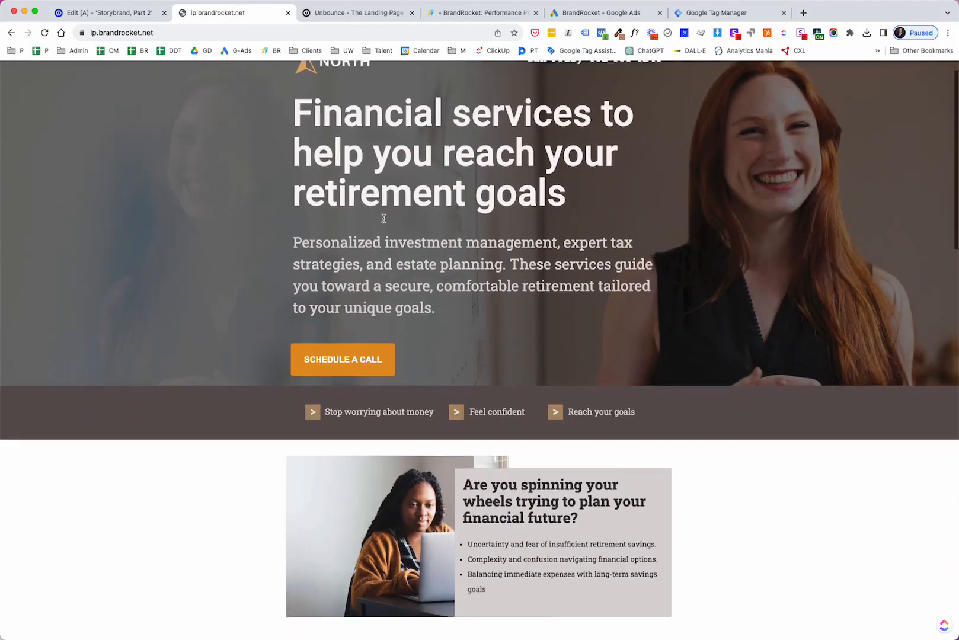
scroll(384, 222, "up", 15)
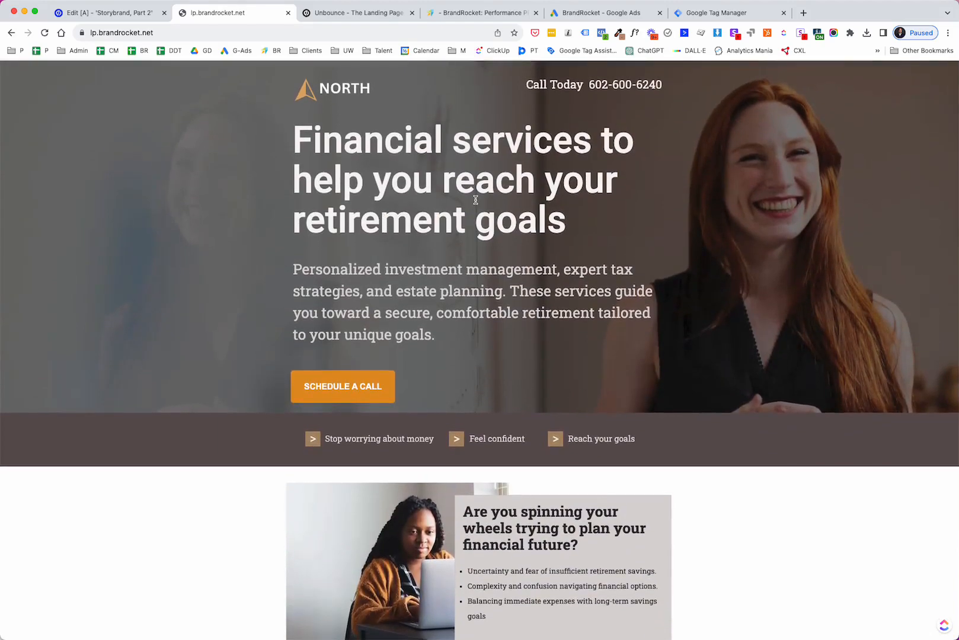
scroll(520, 268, "down", 12)
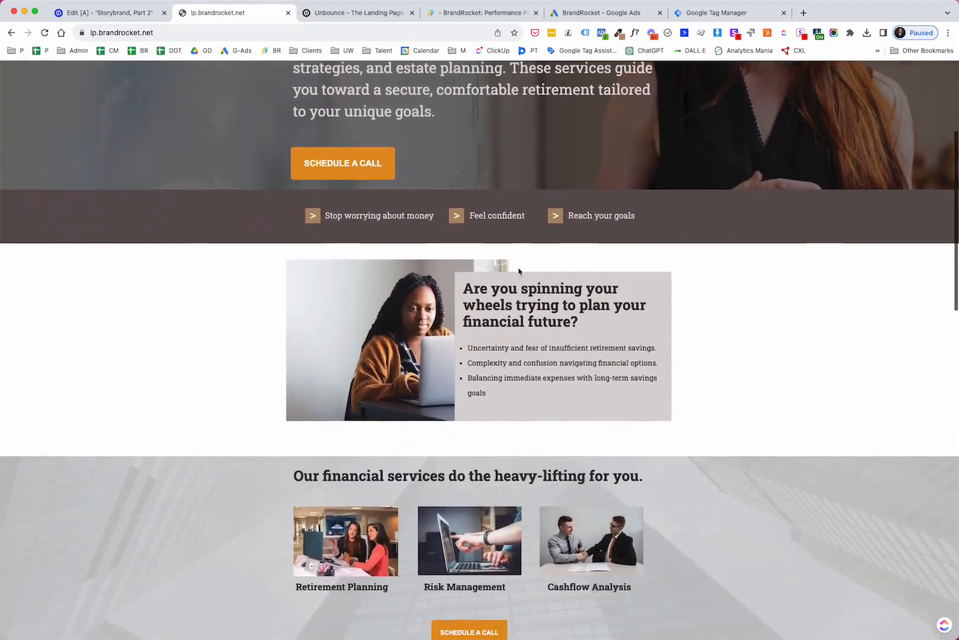
scroll(519, 268, "down", 3)
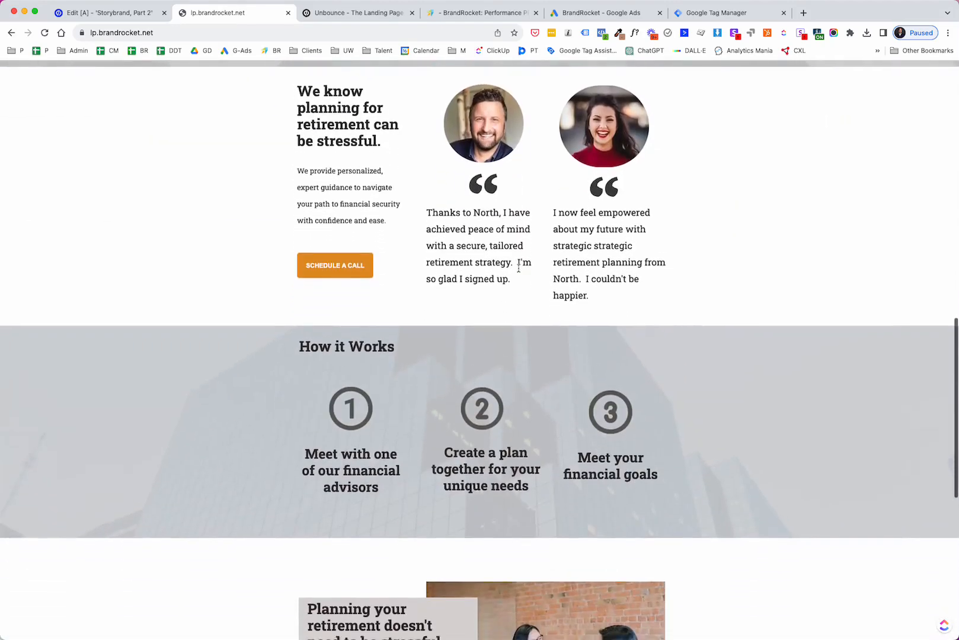
- Edit the header's Call Today phone number in the Unbounce page editor into a placeholder number with the area code in parentheses
scroll(519, 270, "up", 12)
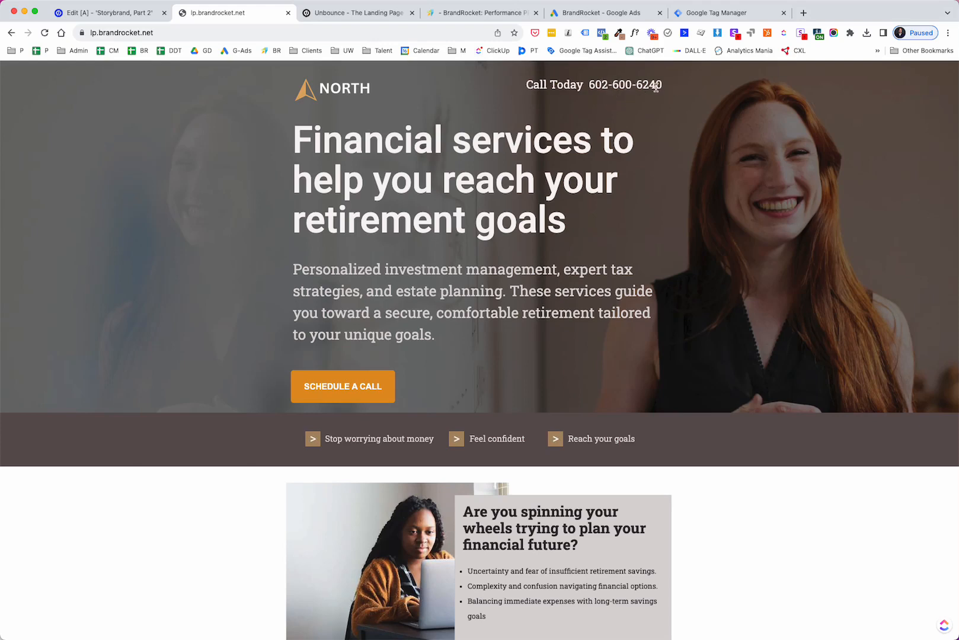
left_click(106, 12)
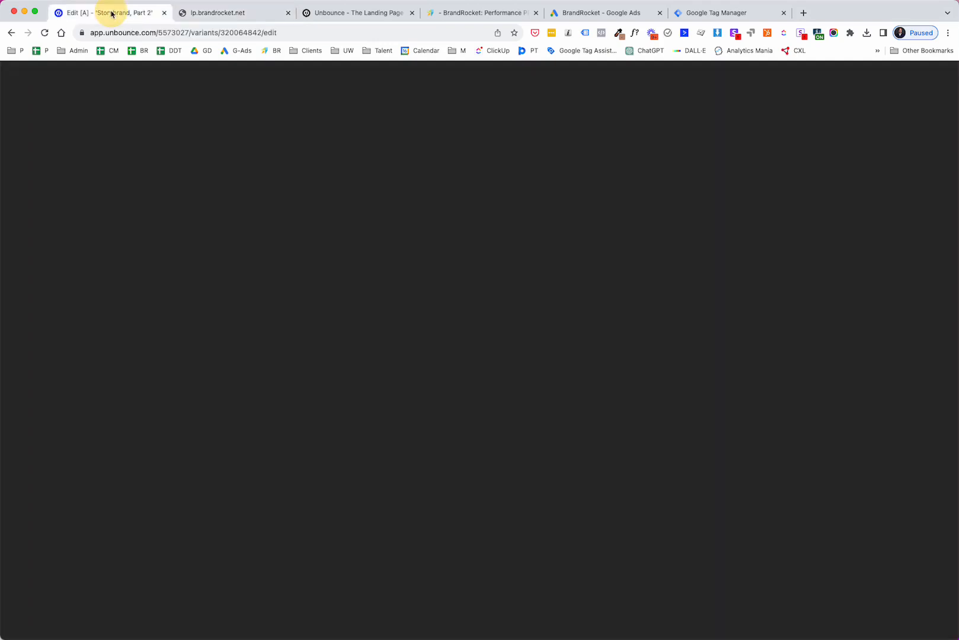
left_click(534, 165)
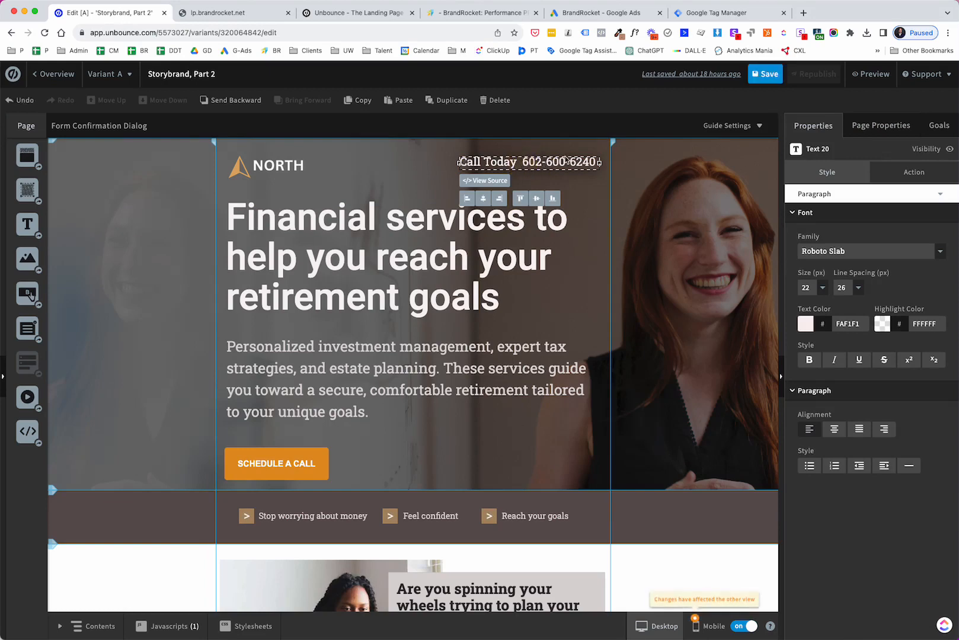
type("(602")
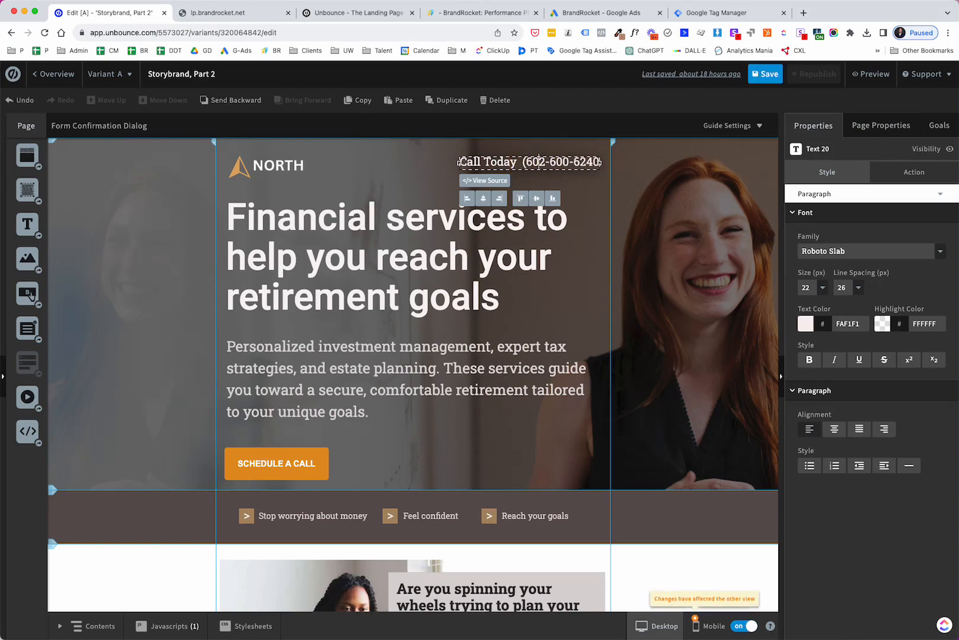
type(")")
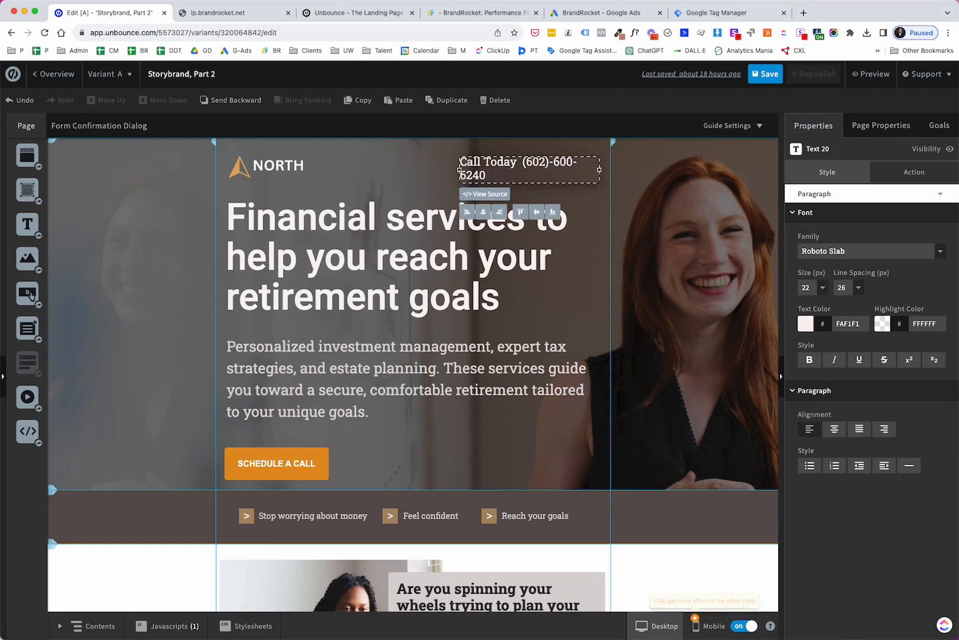
key("Delete")
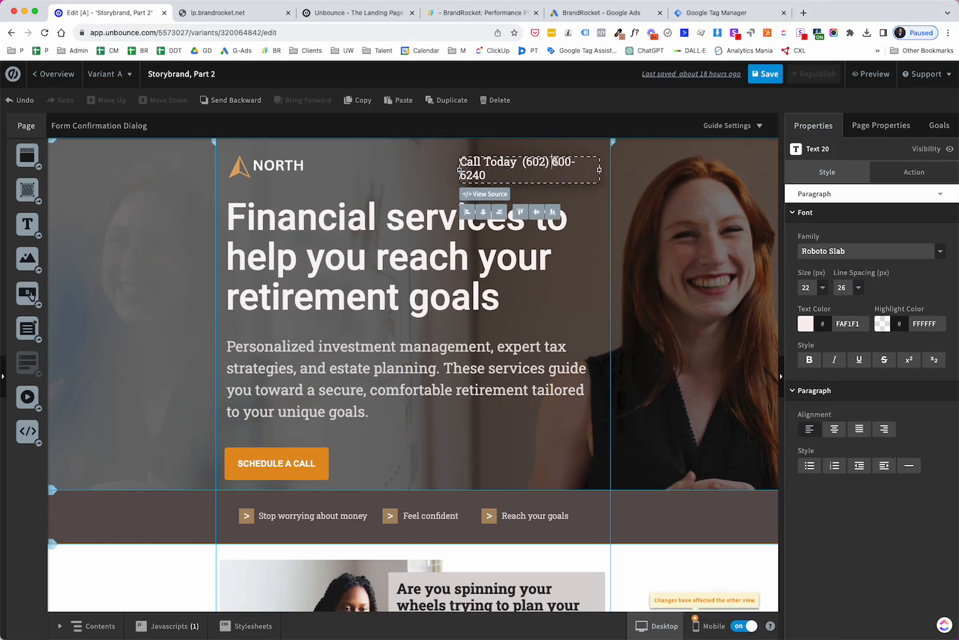
double_click(564, 161)
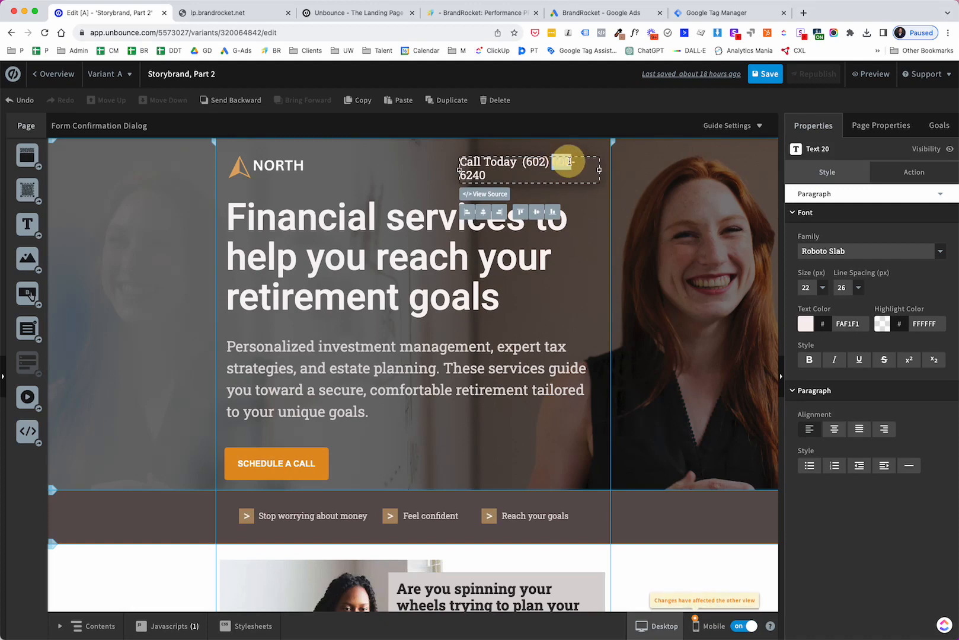
type("555")
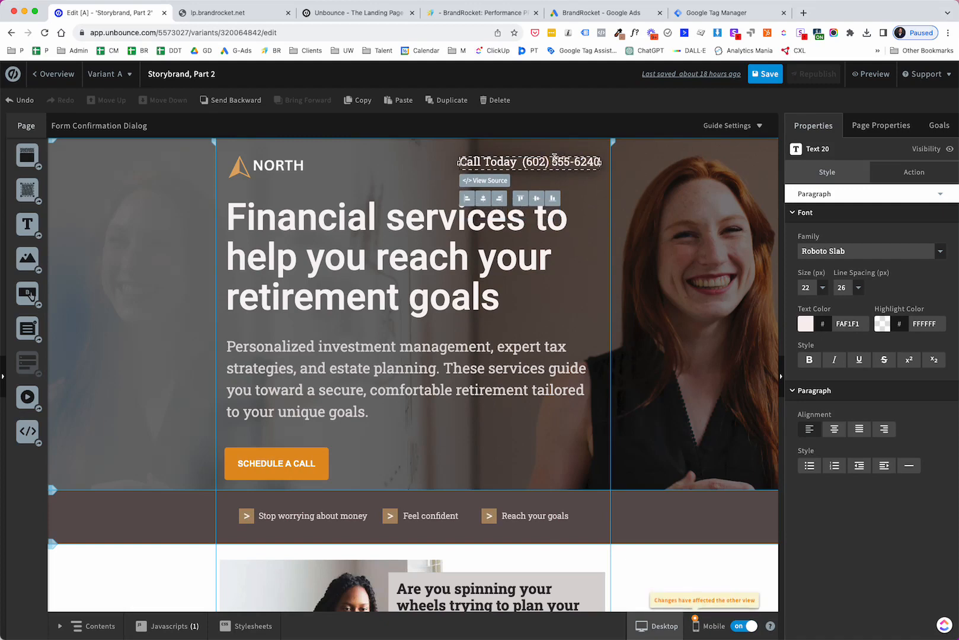
double_click(574, 162)
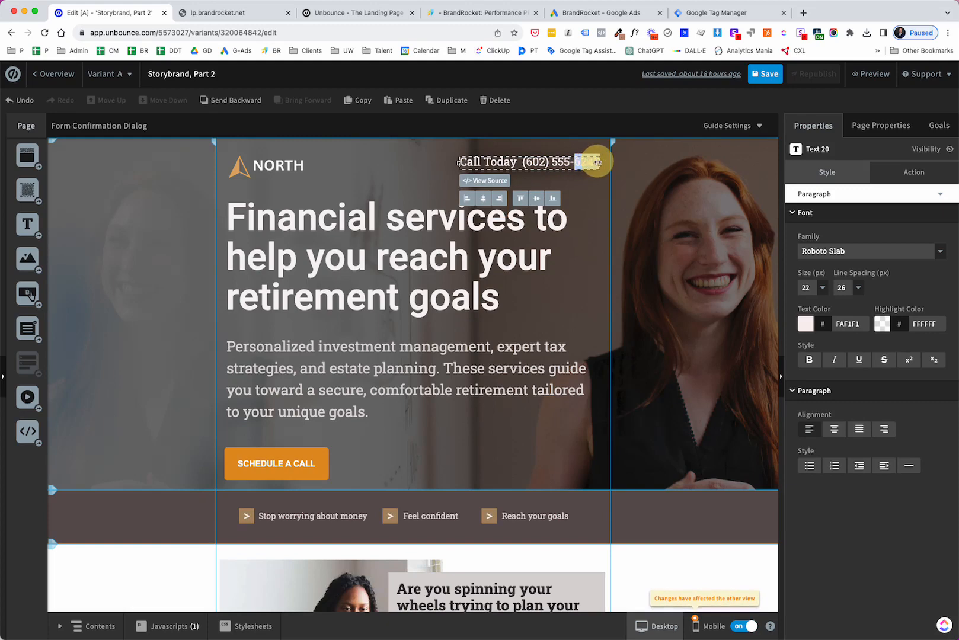
type("5555")
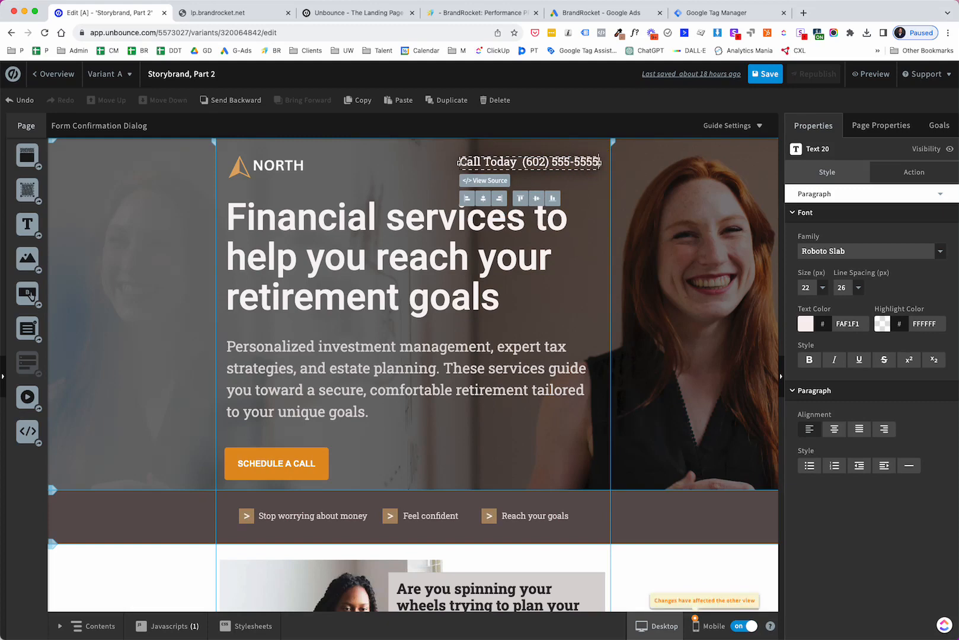
- Save the landing page and republish it so the changes go live
left_click(420, 181)
left_click(766, 78)
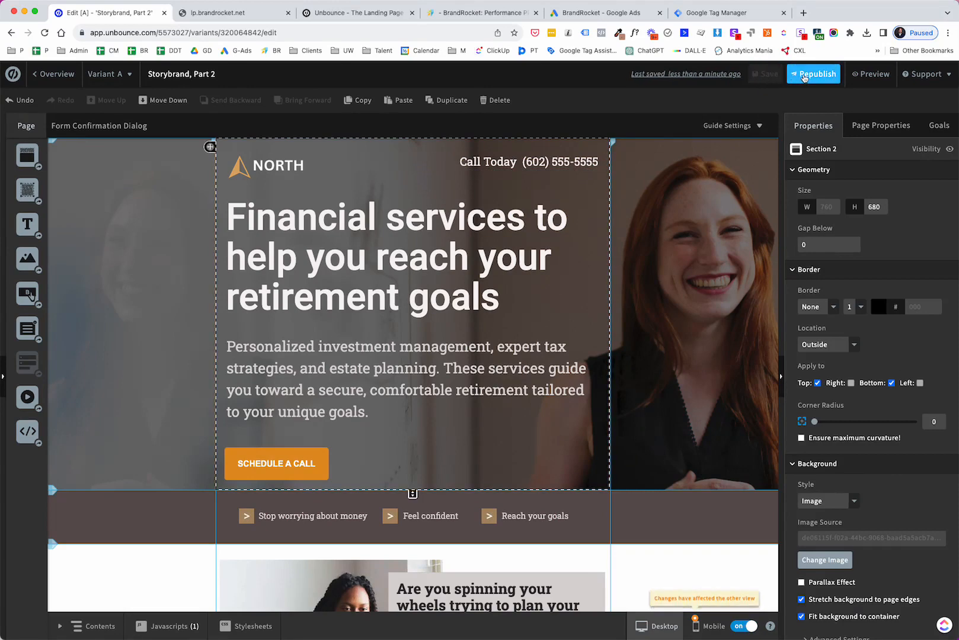
left_click(801, 77)
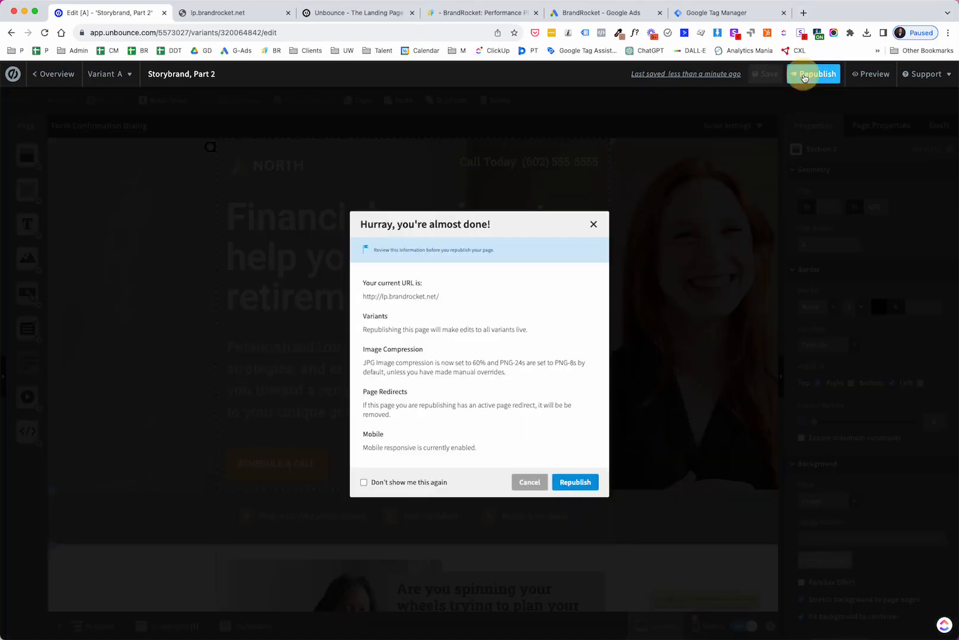
left_click(588, 483)
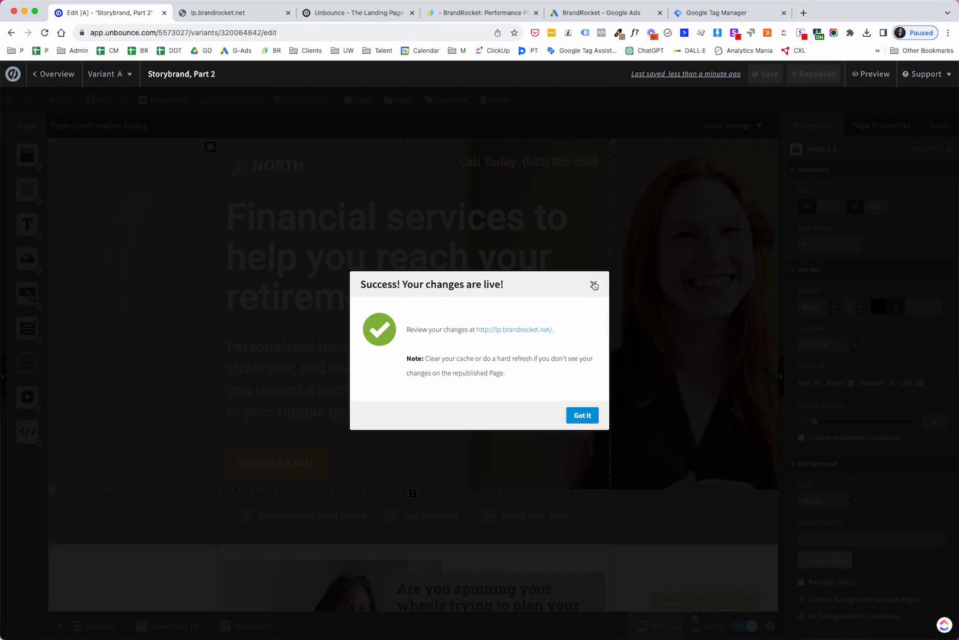
left_click(584, 416)
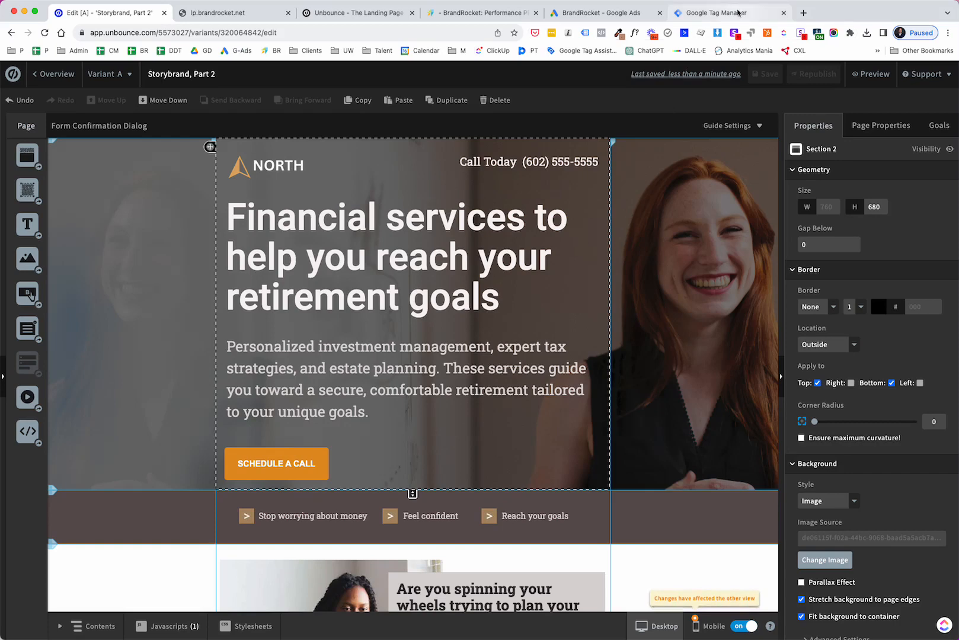
- Review the Google Tag Manager scripts in Unbounce's Script Manager and the published container versions in Tag Manager
left_click(738, 13)
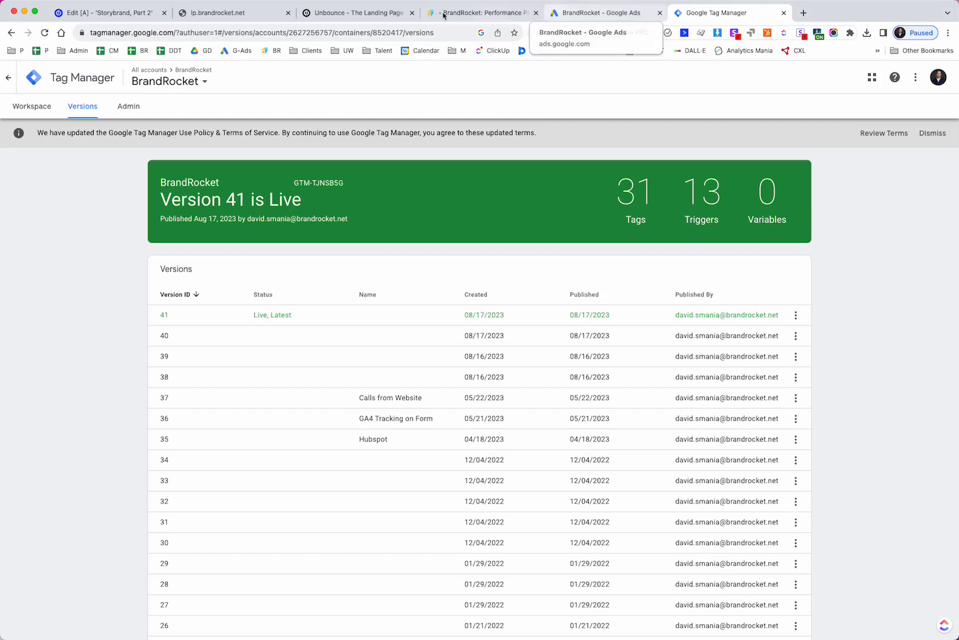
left_click(131, 18)
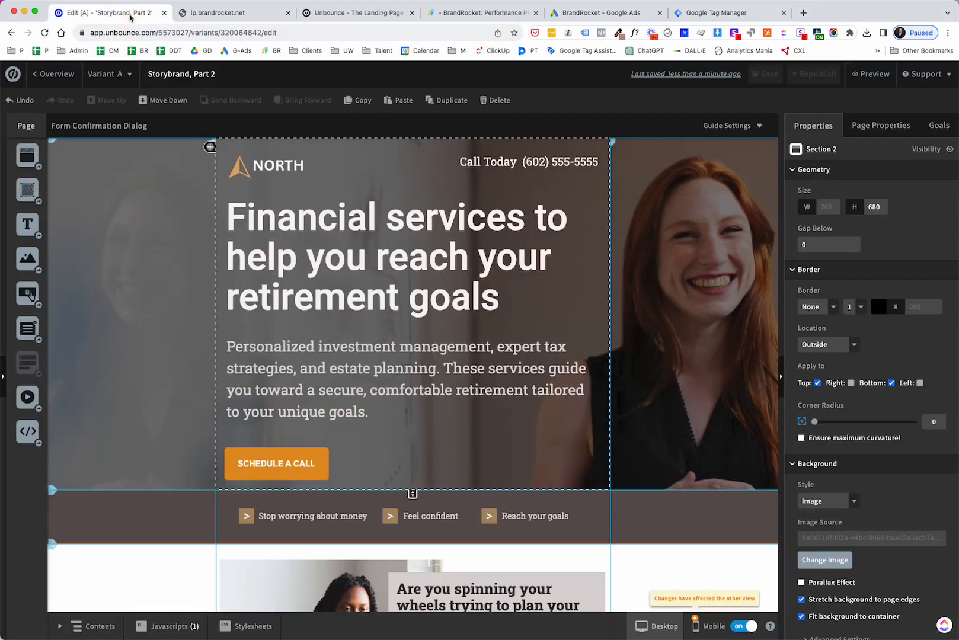
left_click(13, 75)
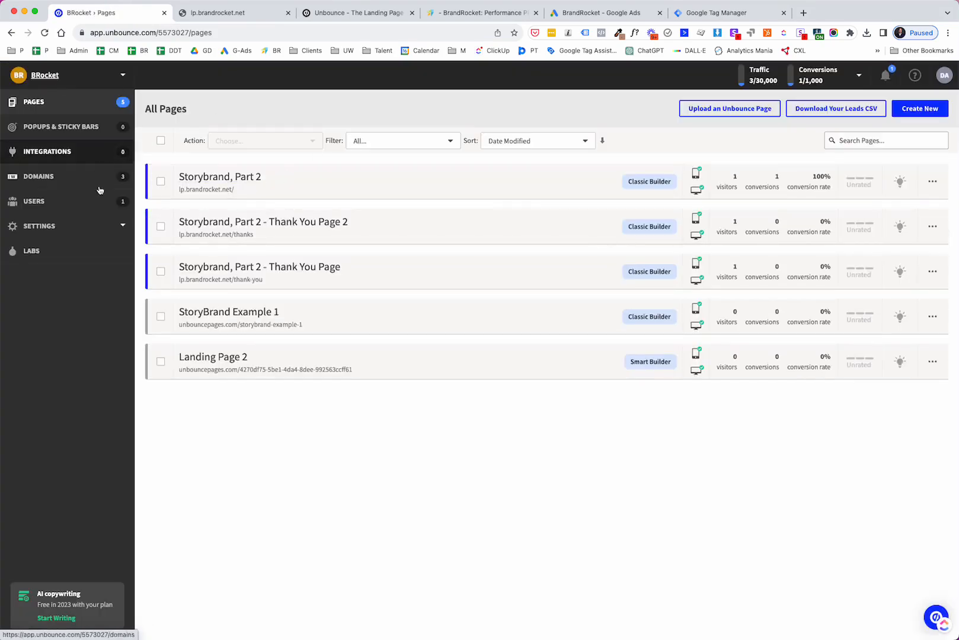
left_click(94, 228)
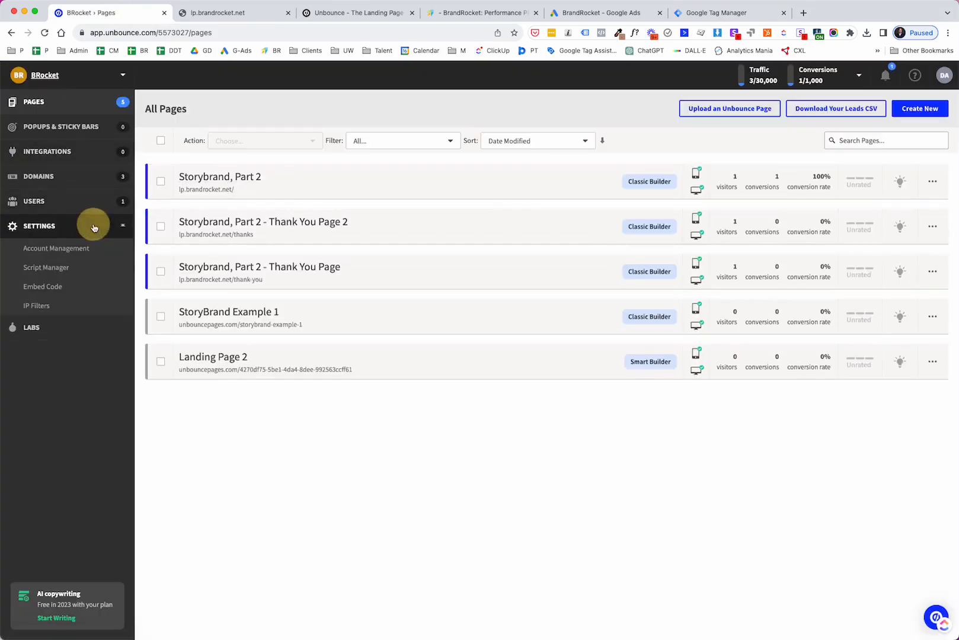
left_click(62, 267)
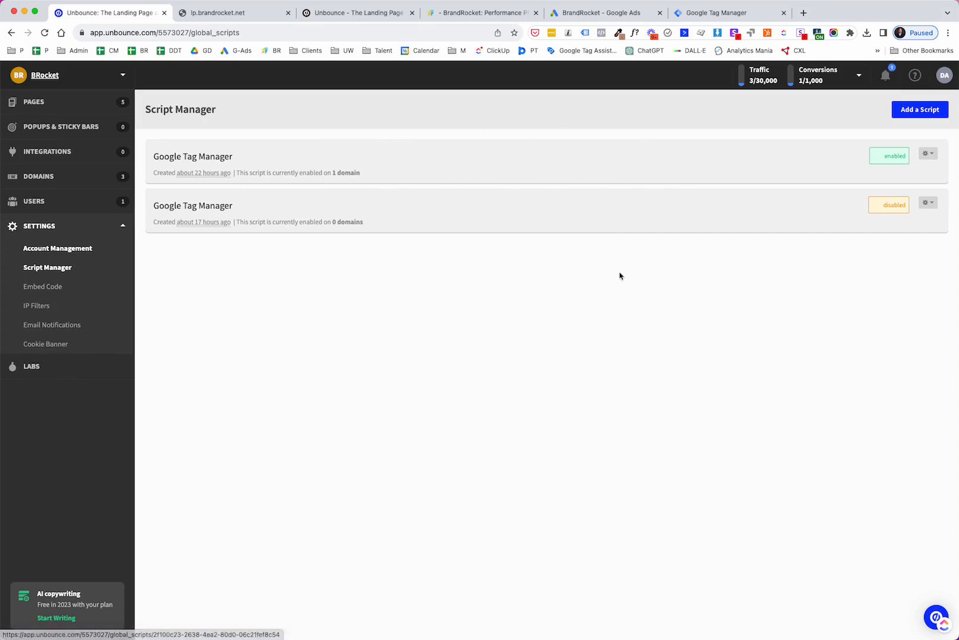
left_click(721, 12)
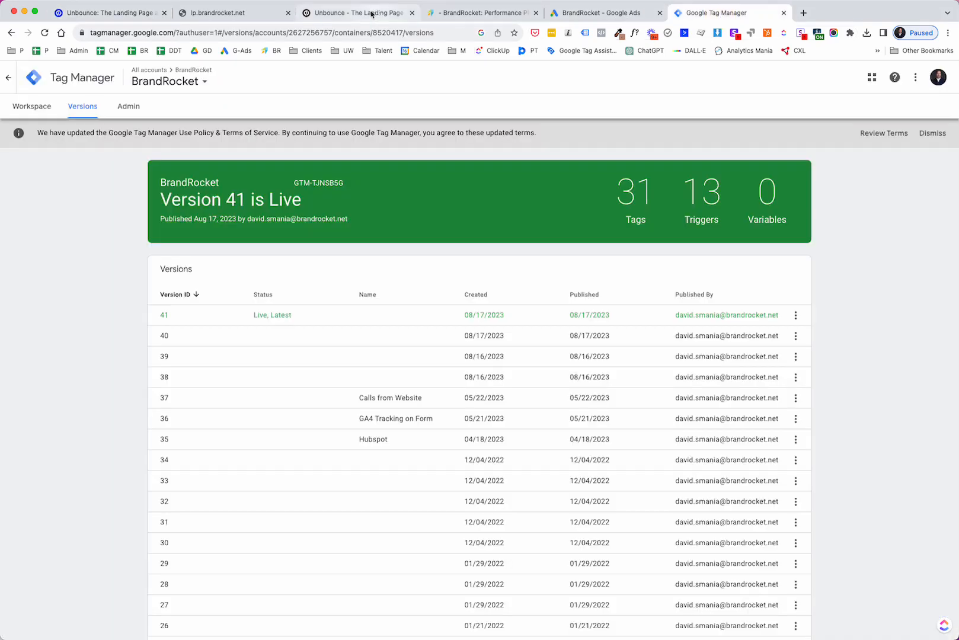
left_click(215, 13)
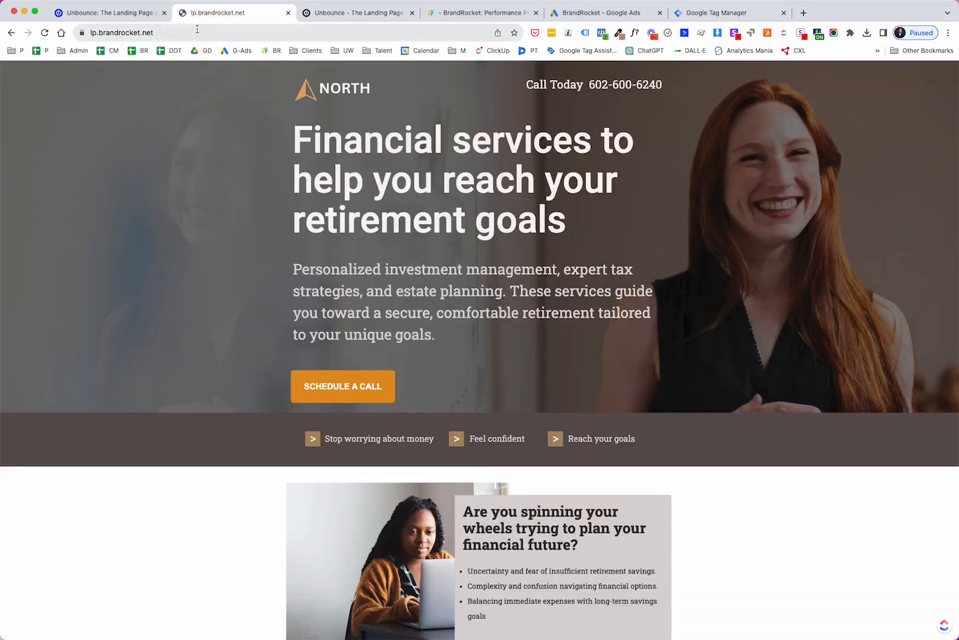
- Load the live landing page with #google-wcc-debug appended to its URL and force the call-conversion number replacement
left_click(198, 29)
key("Return")
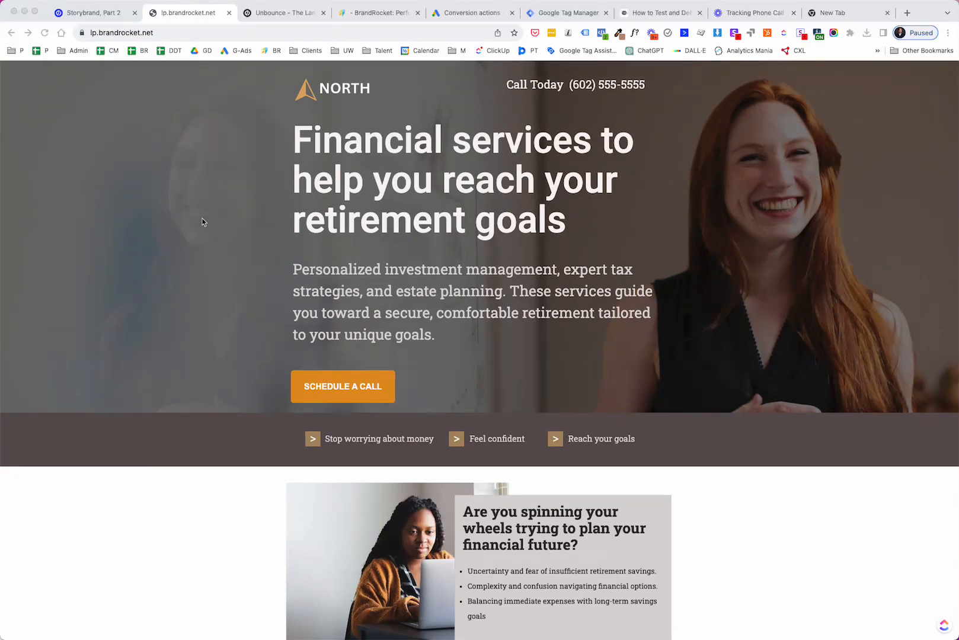
left_click(199, 34)
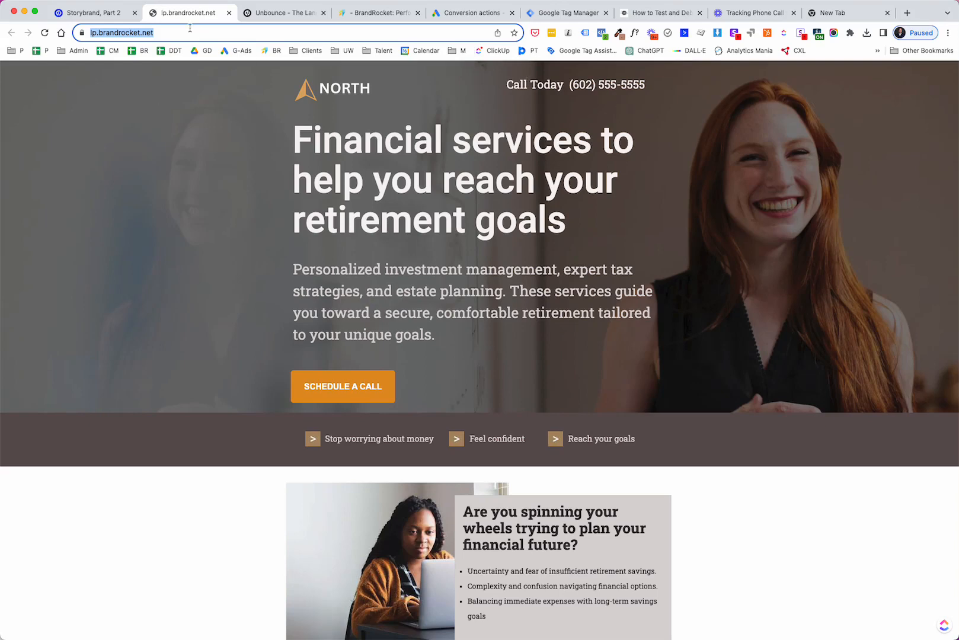
type("https://lp.brandrocket.net/#google-wcc-debug")
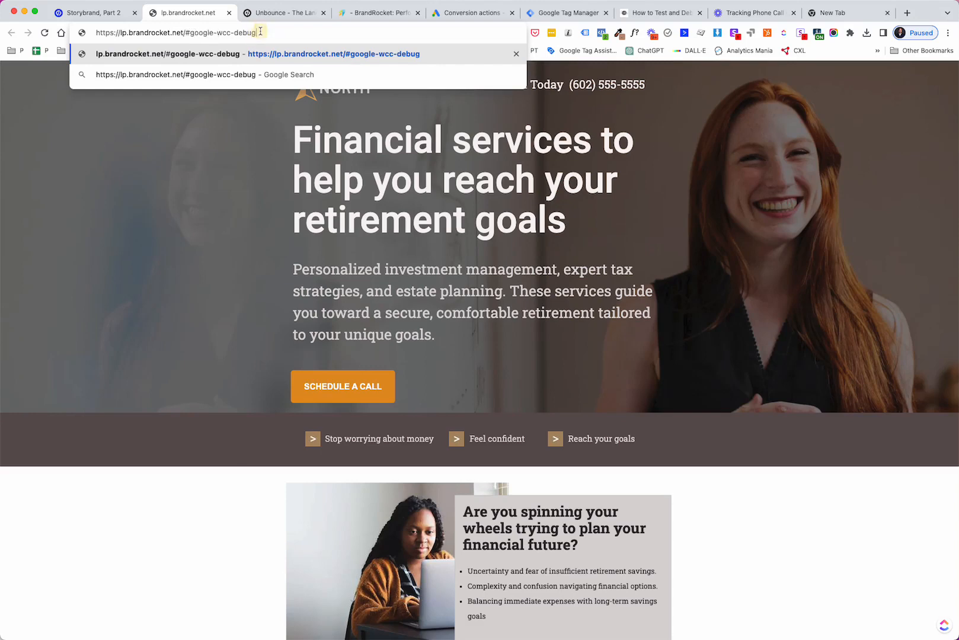
key("Return")
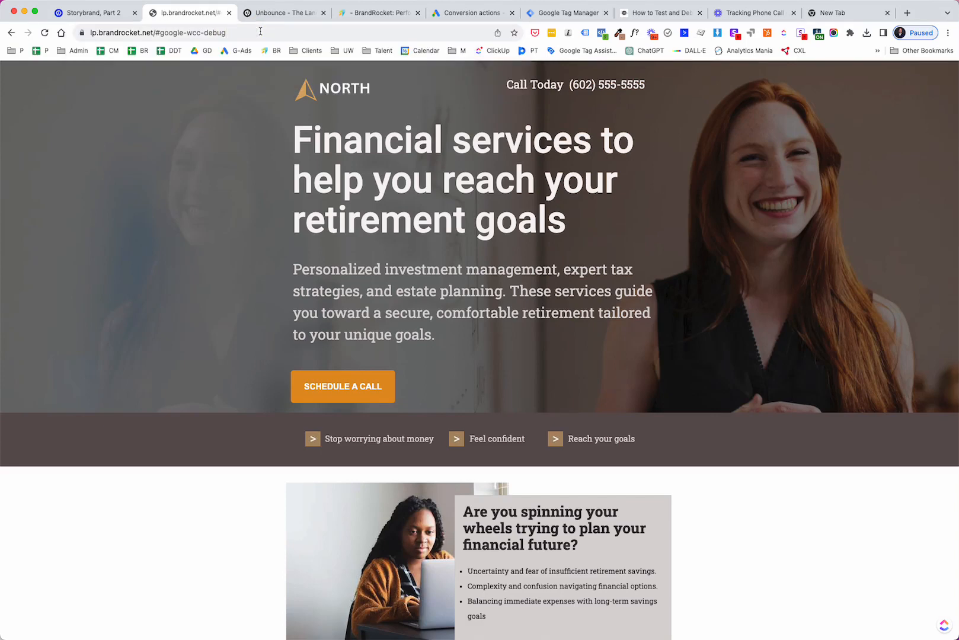
left_click(245, 34)
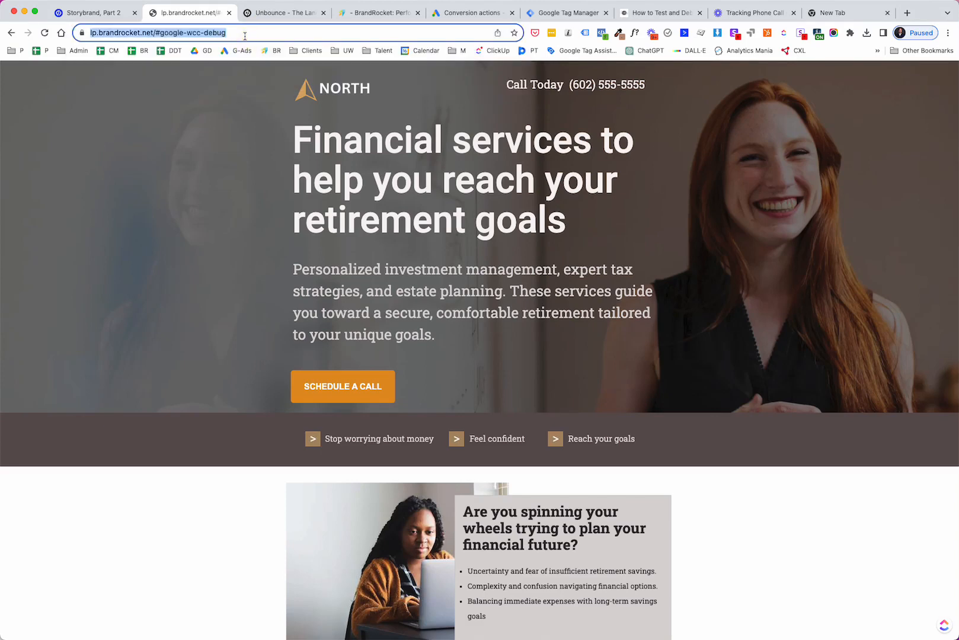
key("Return")
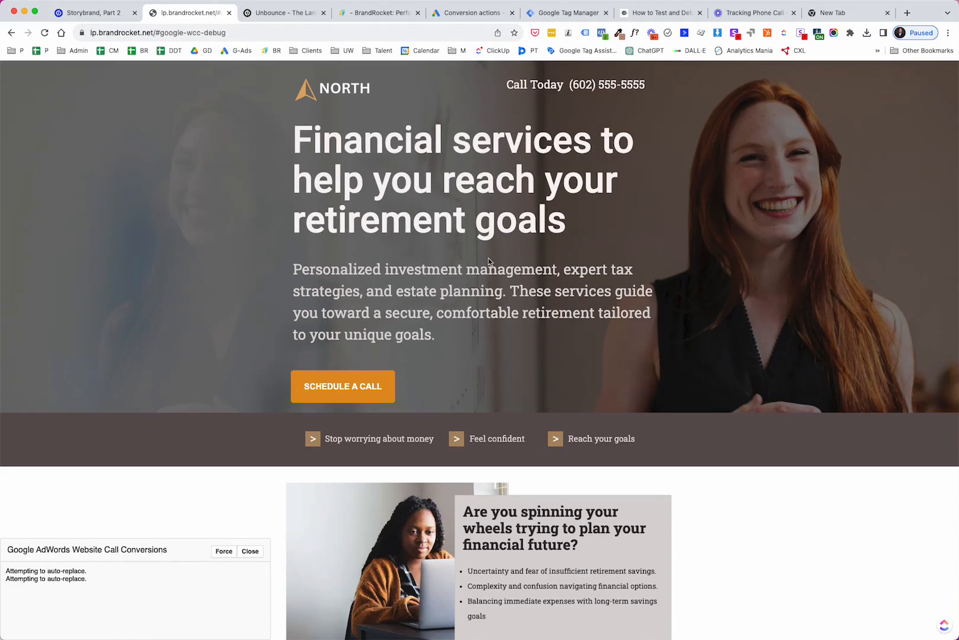
left_click(219, 556)
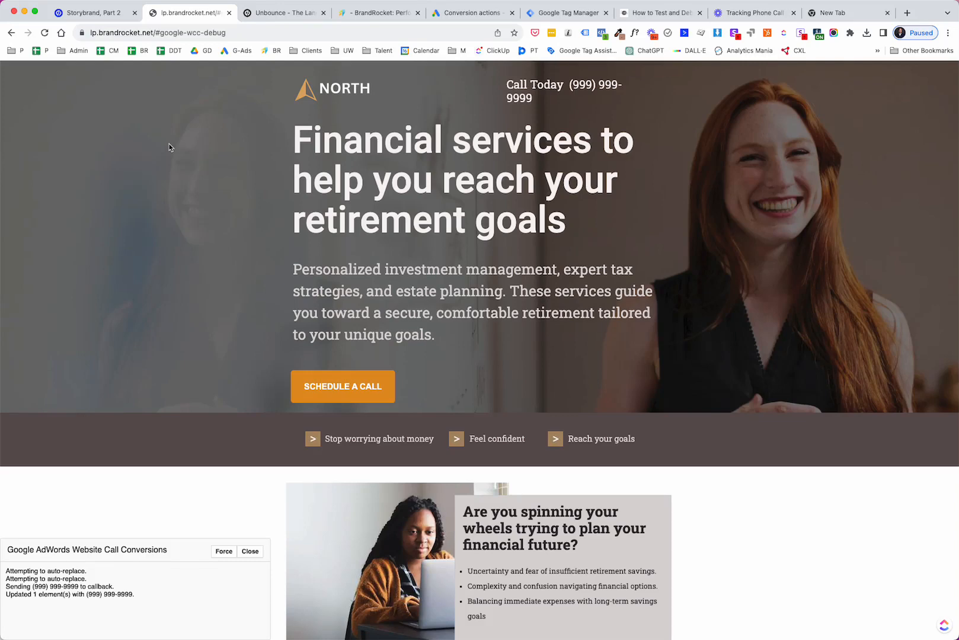
left_click(285, 15)
left_click(375, 15)
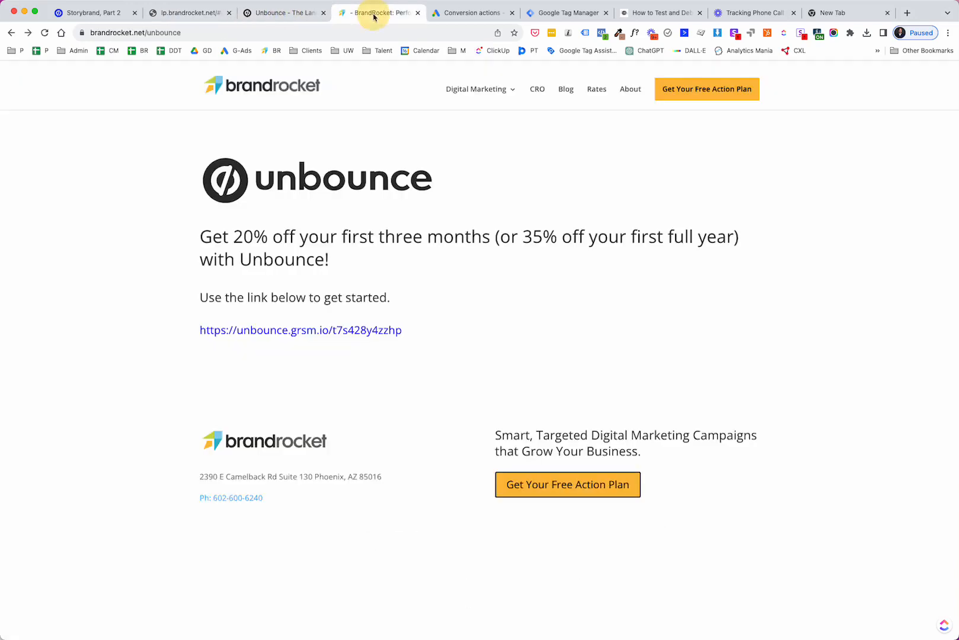